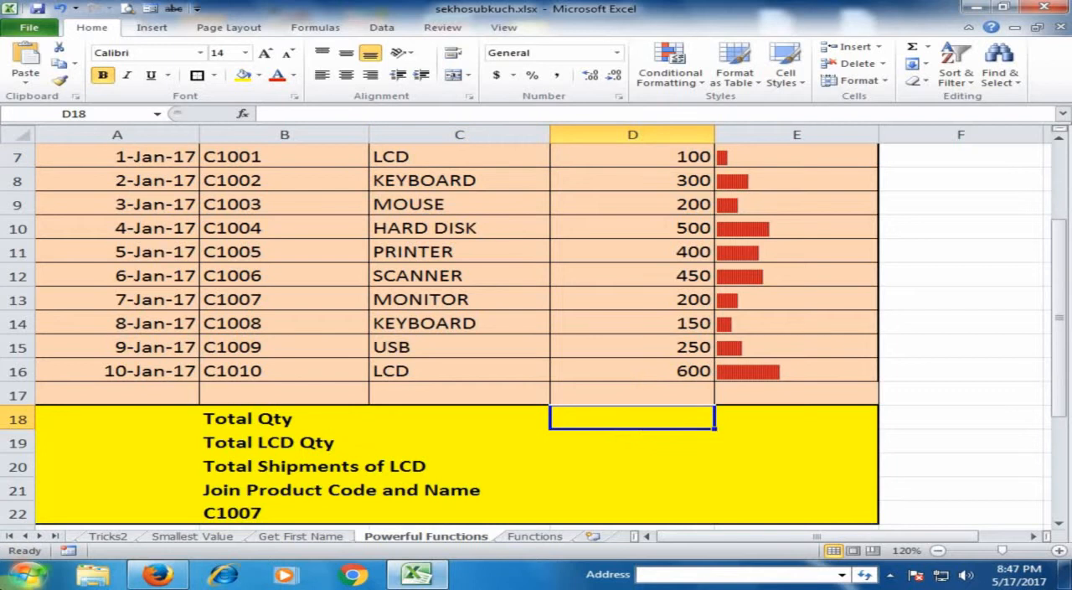
Step: Calculate Total Qty in D18 with a SUM formula over the Qty values in D7:D16
{"action": "type", "text": "="}
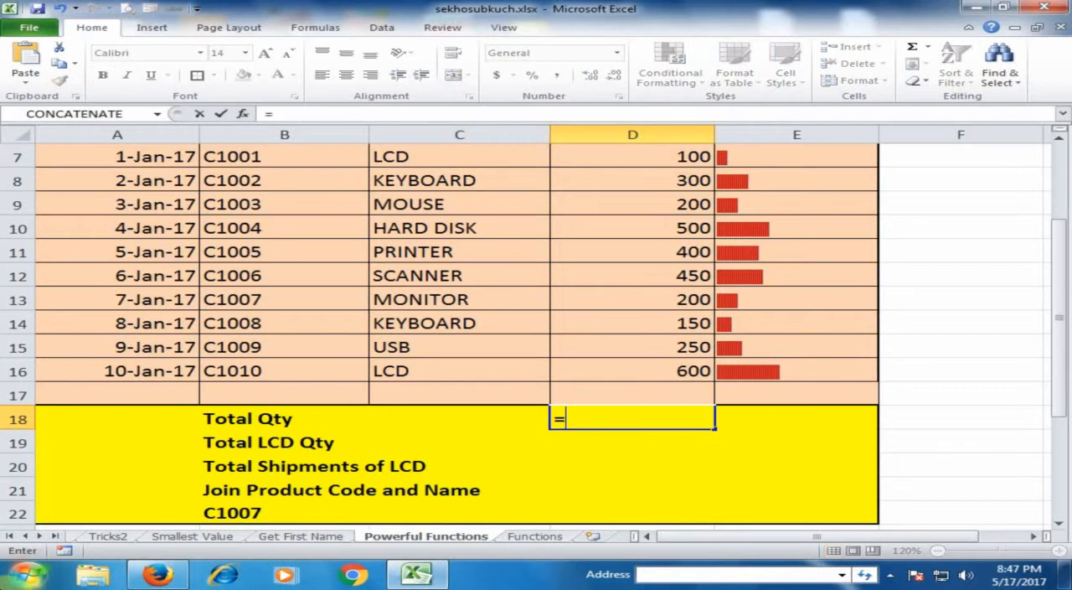
{"action": "type", "text": "sum"}
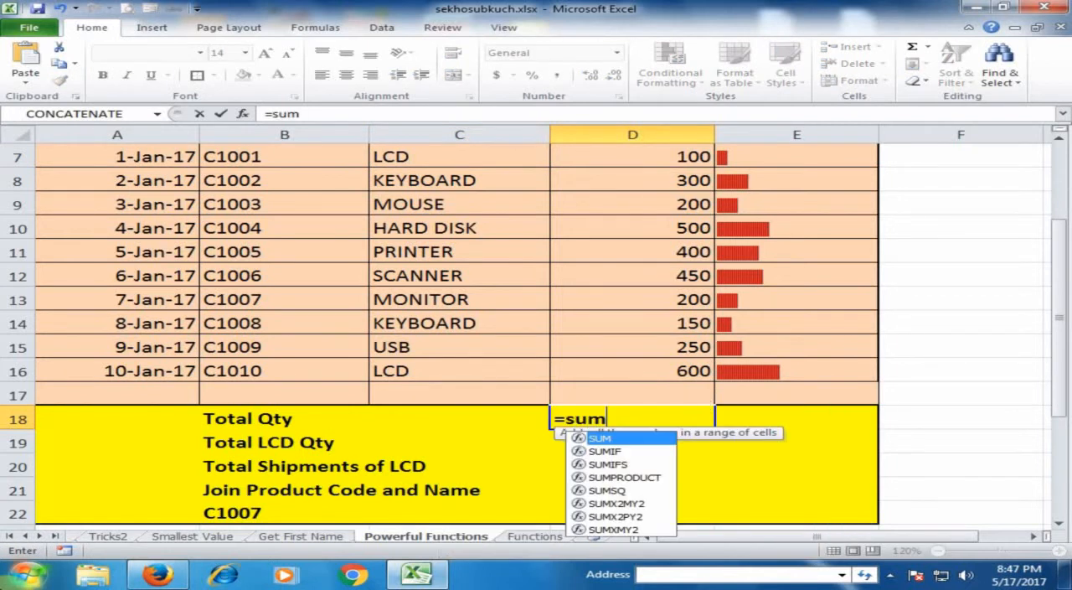
{"action": "key", "text": "Tab"}
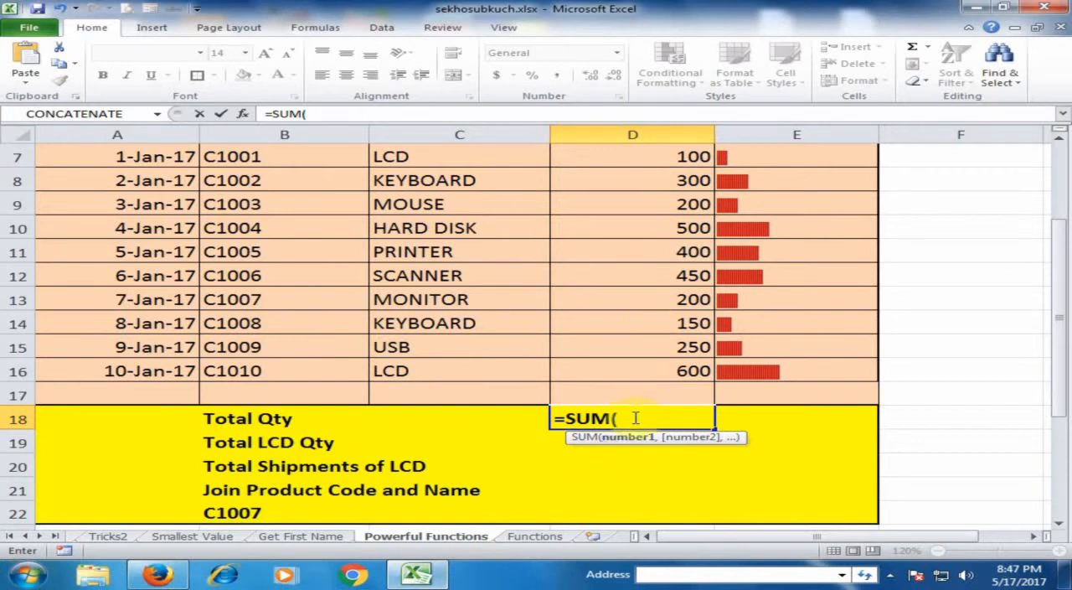
{"action": "scroll", "coordinate": [662, 368], "scroll_direction": "up", "scroll_amount": 1}
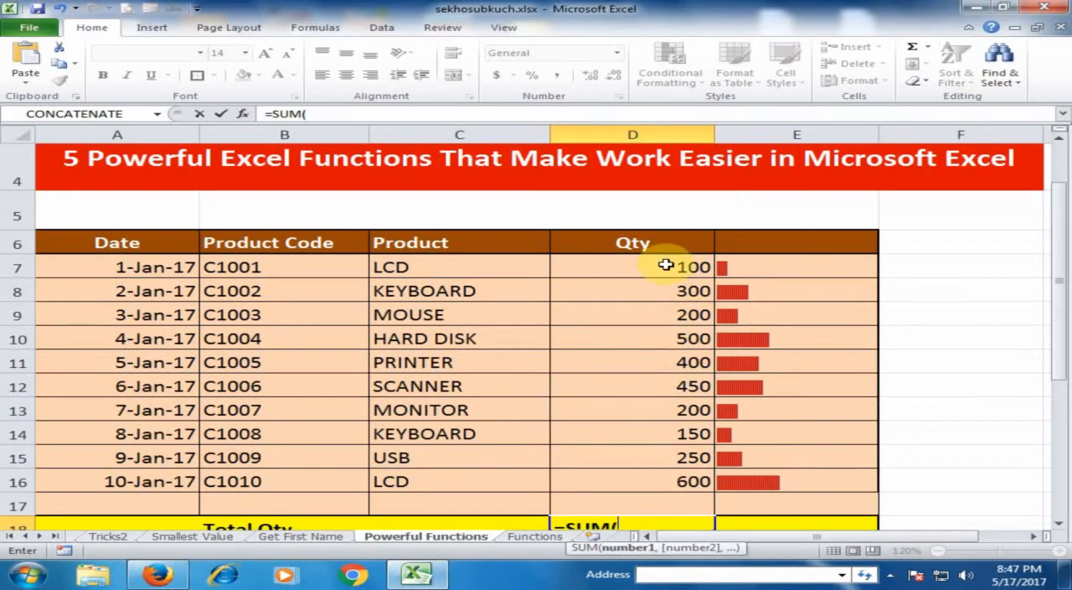
{"action": "left_click_drag", "start_coordinate": [666, 264], "coordinate": [661, 474]}
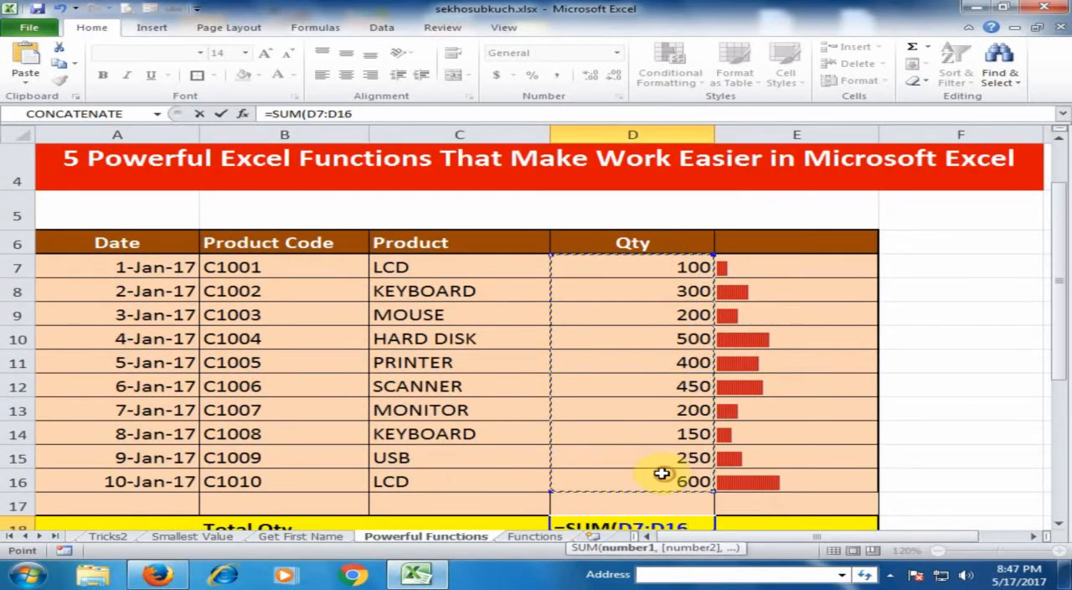
{"action": "key", "text": "Return"}
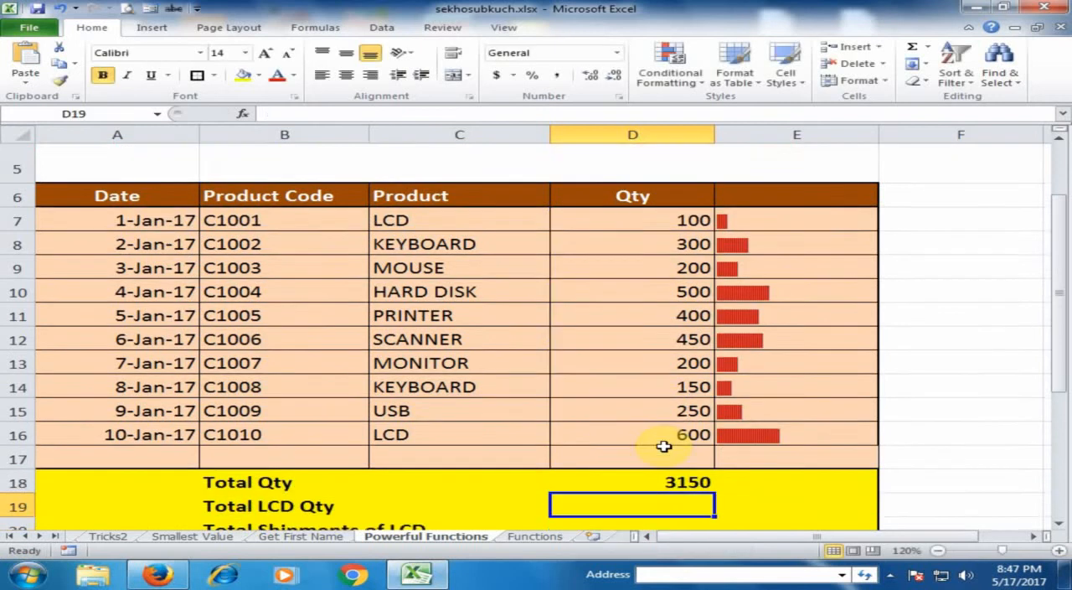
Step: Review the Total Qty formula in D18 against the Qty column it adds up
{"action": "scroll", "coordinate": [664, 444], "scroll_direction": "down", "scroll_amount": 1}
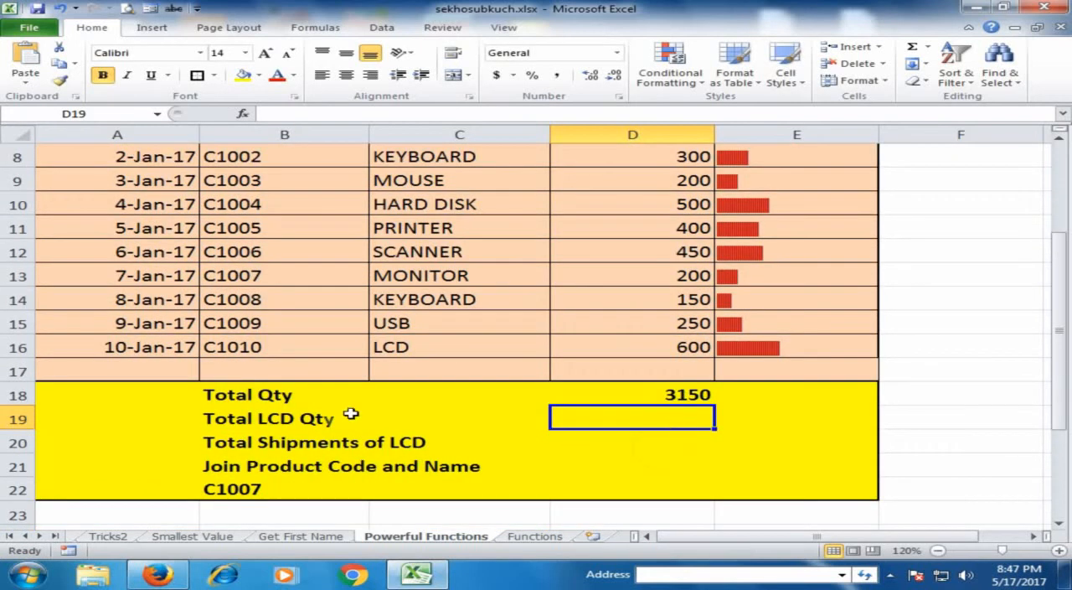
{"action": "left_click", "coordinate": [645, 395]}
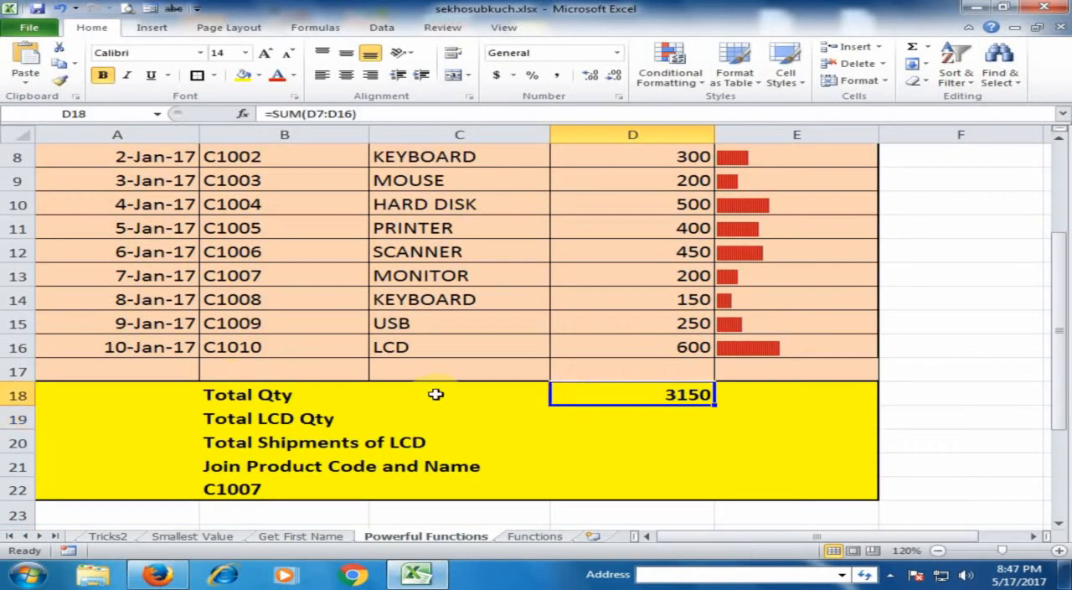
{"action": "scroll", "coordinate": [617, 267], "scroll_direction": "up", "scroll_amount": 1}
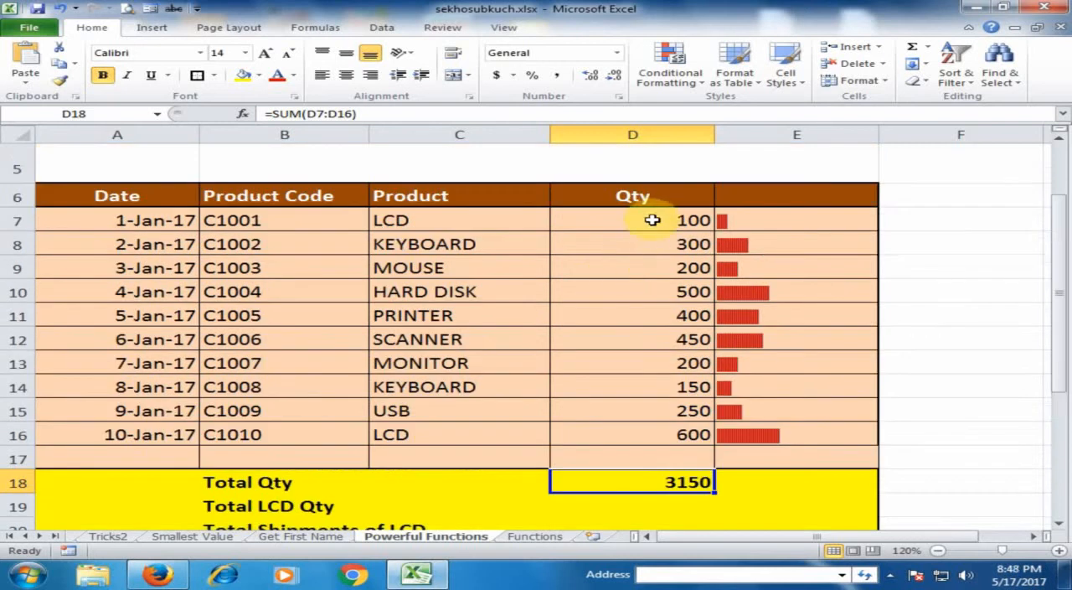
{"action": "scroll", "coordinate": [611, 419], "scroll_direction": "down", "scroll_amount": 1}
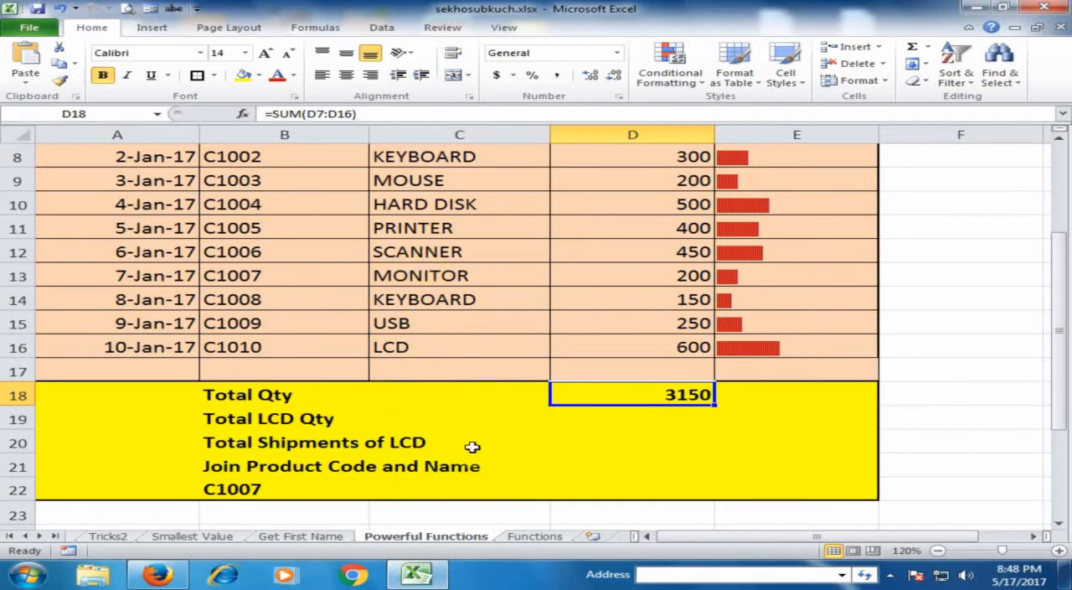
Step: Look up SUMIF in the list on the Functions sheet and return to the Powerful Functions sheet
{"action": "left_click", "coordinate": [538, 536]}
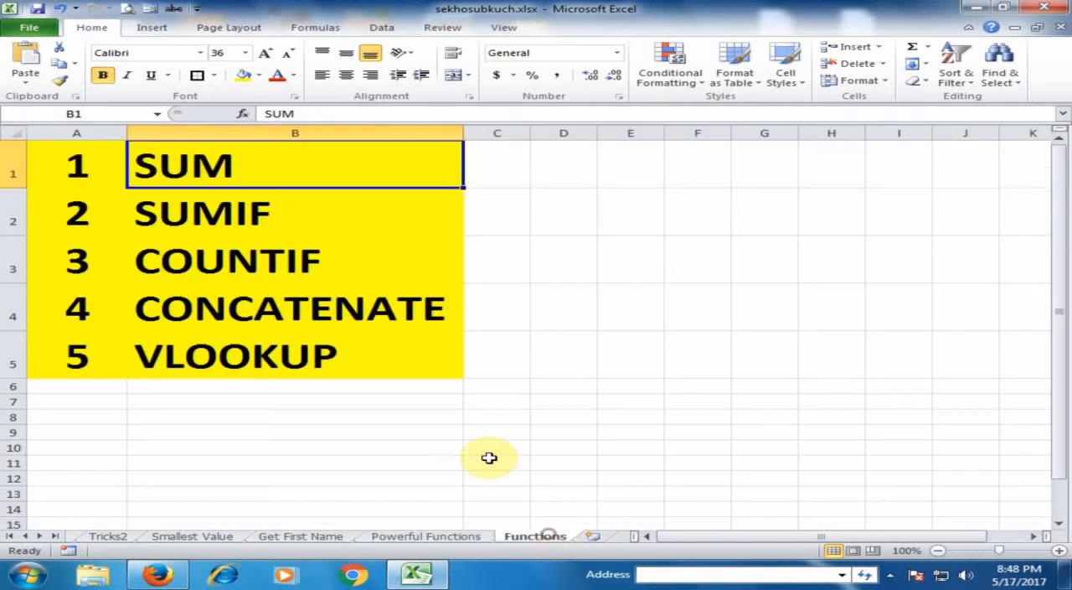
{"action": "left_click", "coordinate": [302, 222]}
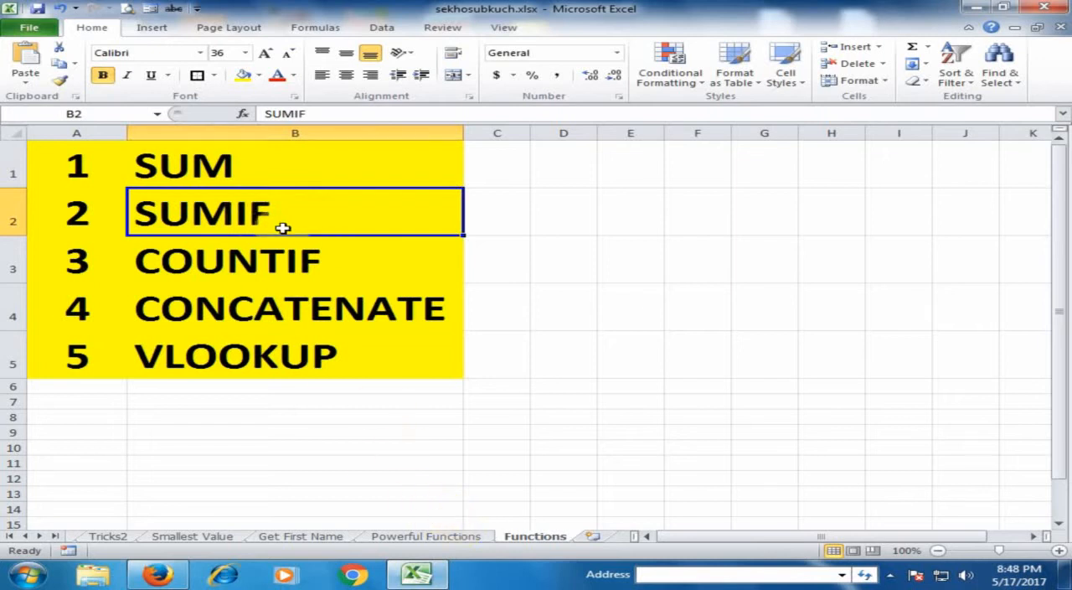
{"action": "left_click", "coordinate": [446, 537]}
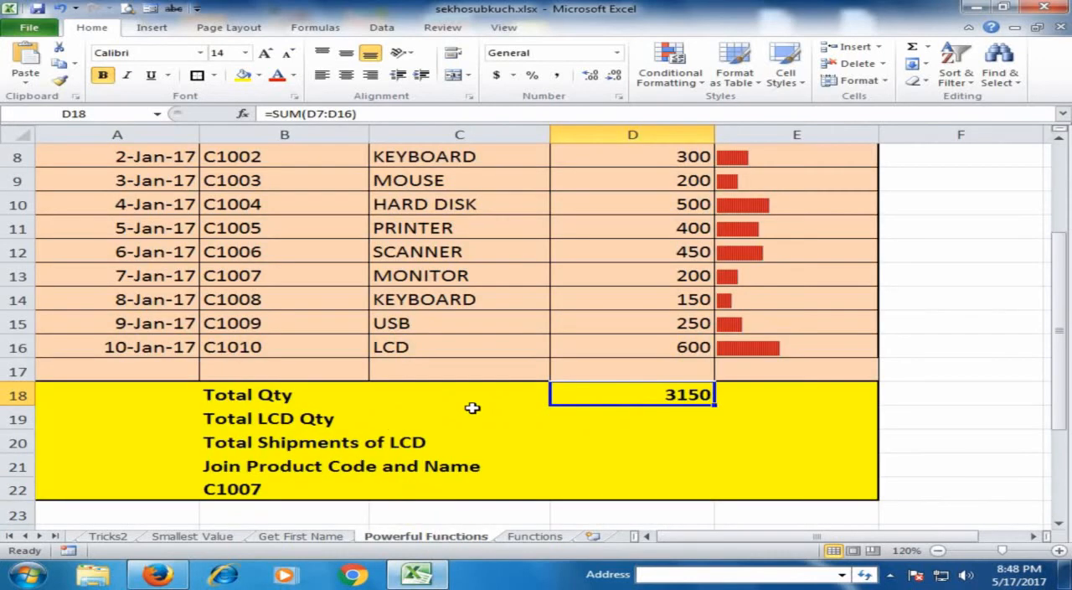
Step: Calculate Total LCD Qty in D19 with the formula =SUMIF(C7:D16,"LCD",D7:D16)
{"action": "left_click", "coordinate": [653, 420]}
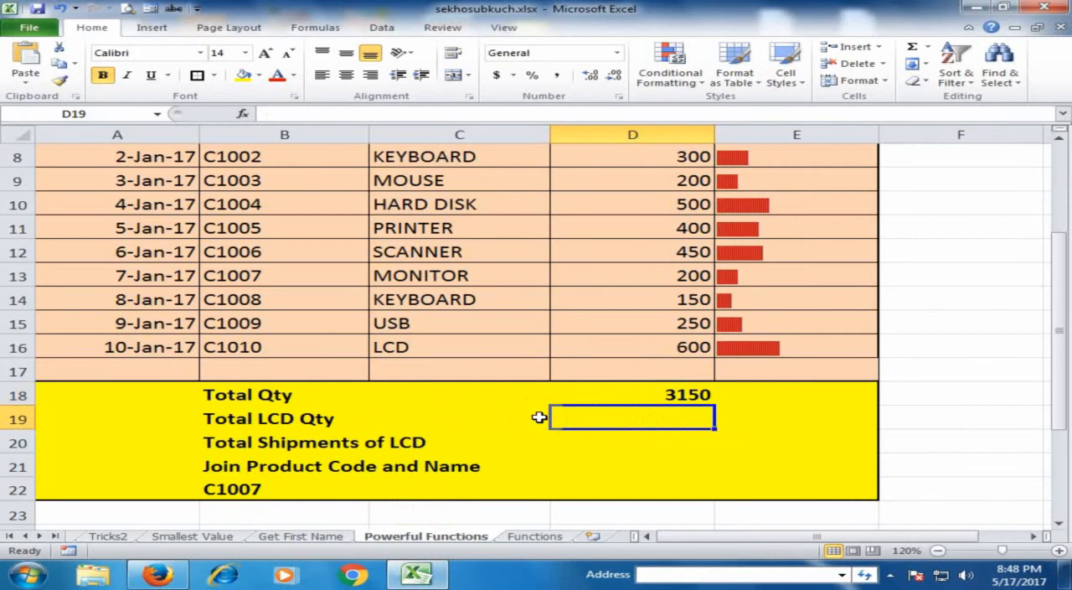
{"action": "type", "text": "="}
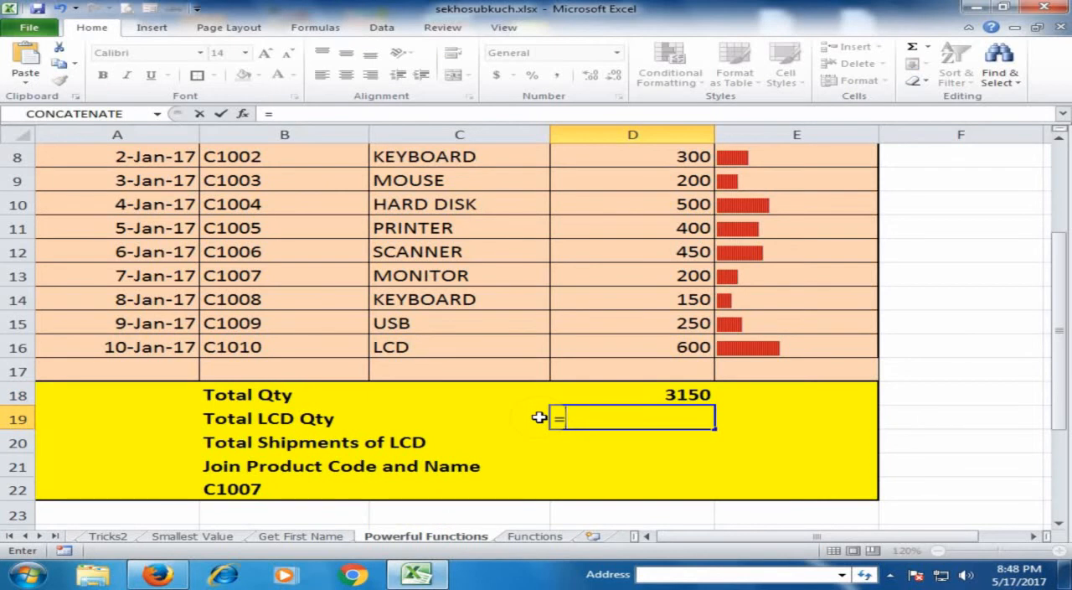
{"action": "type", "text": "sum"}
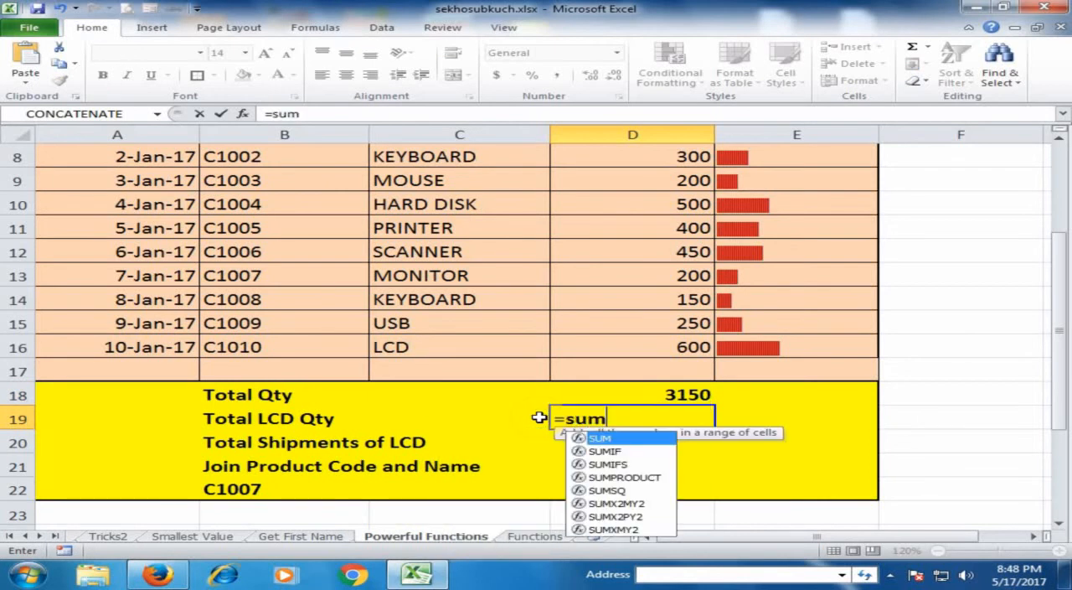
{"action": "type", "text": "if"}
{"action": "key", "text": "Tab"}
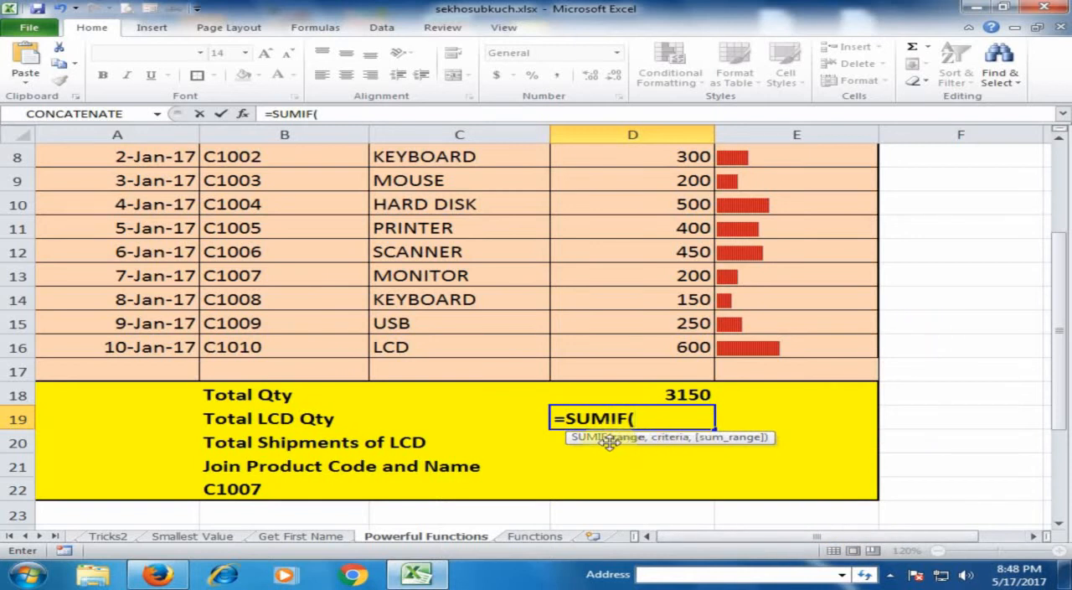
{"action": "left_click_drag", "start_coordinate": [1059, 383], "coordinate": [1058, 356]}
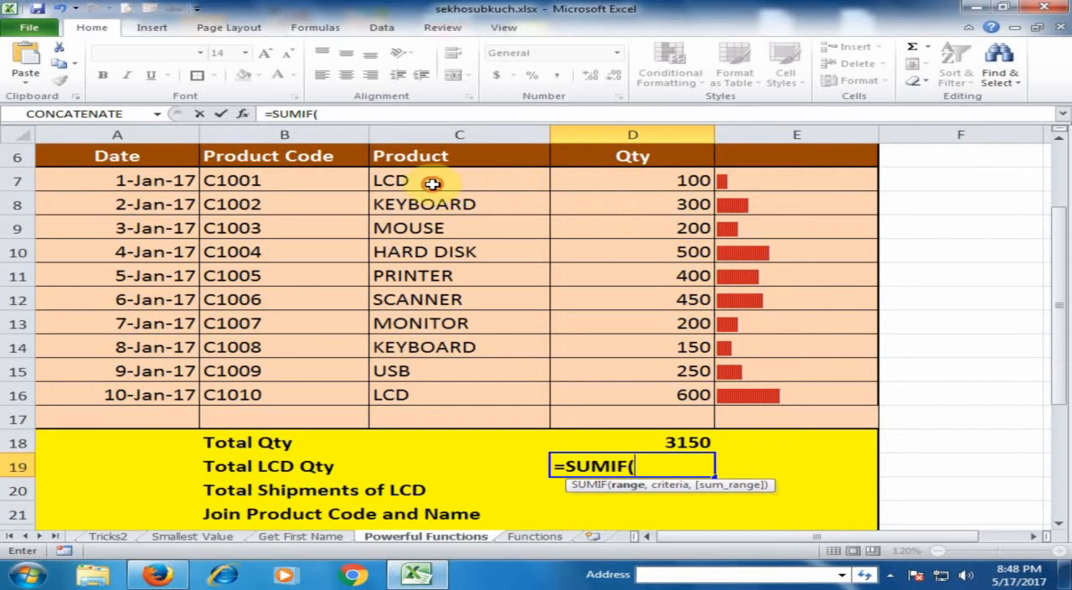
{"action": "left_click_drag", "start_coordinate": [432, 184], "coordinate": [659, 394]}
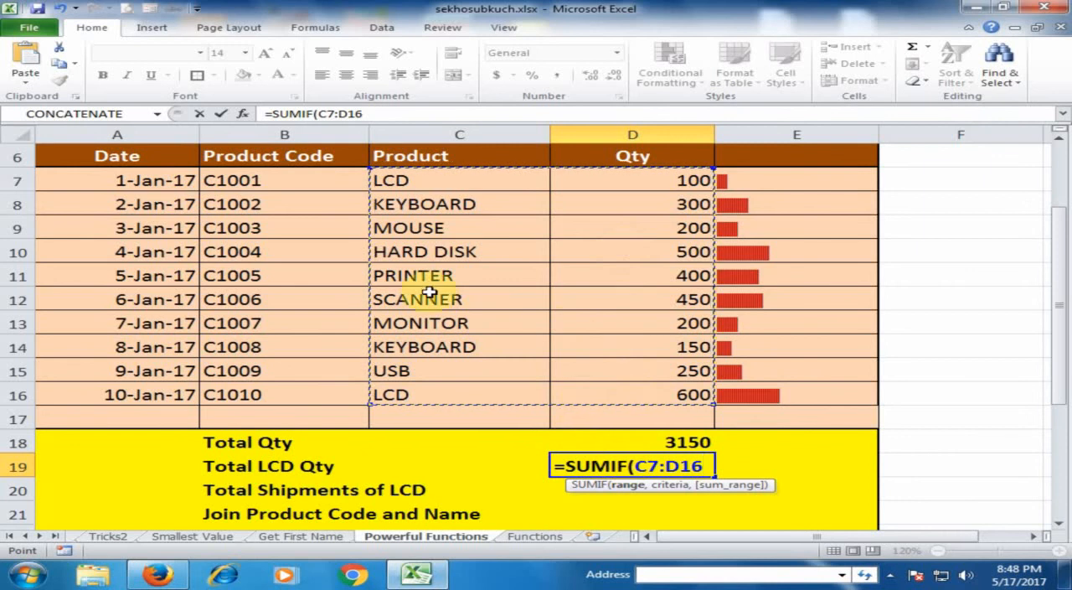
{"action": "type", "text": ",\"LCD"}
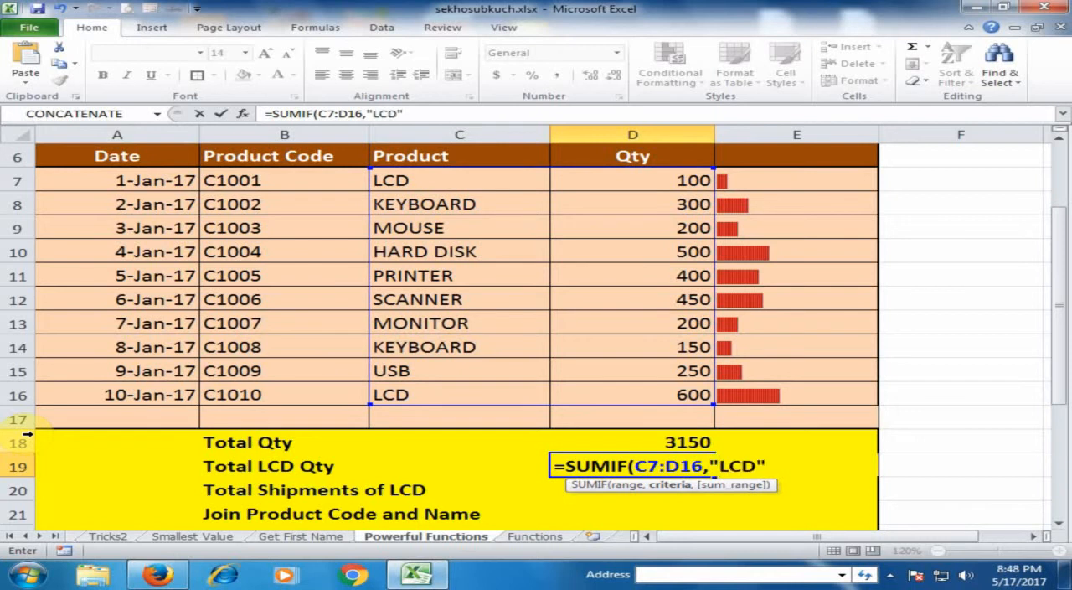
{"action": "type", "text": ","}
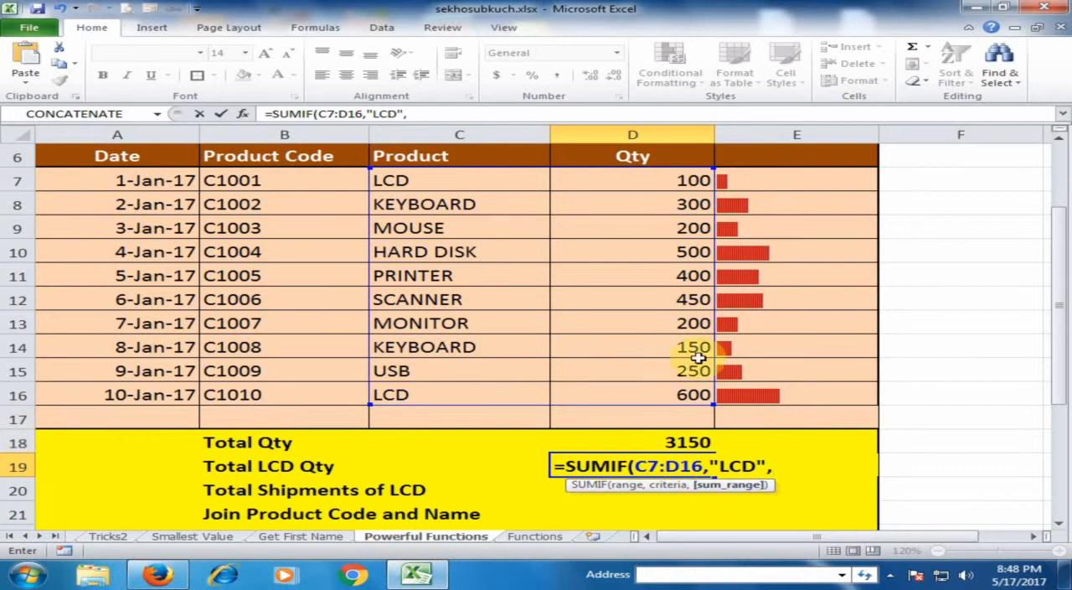
{"action": "left_click_drag", "start_coordinate": [646, 180], "coordinate": [661, 394]}
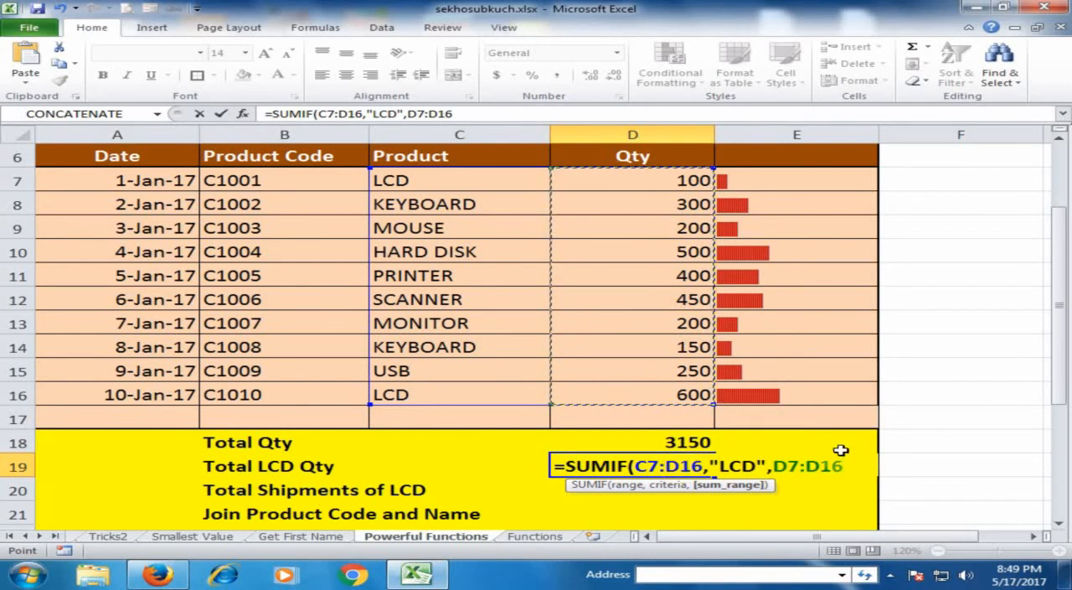
{"action": "type", "text": ")"}
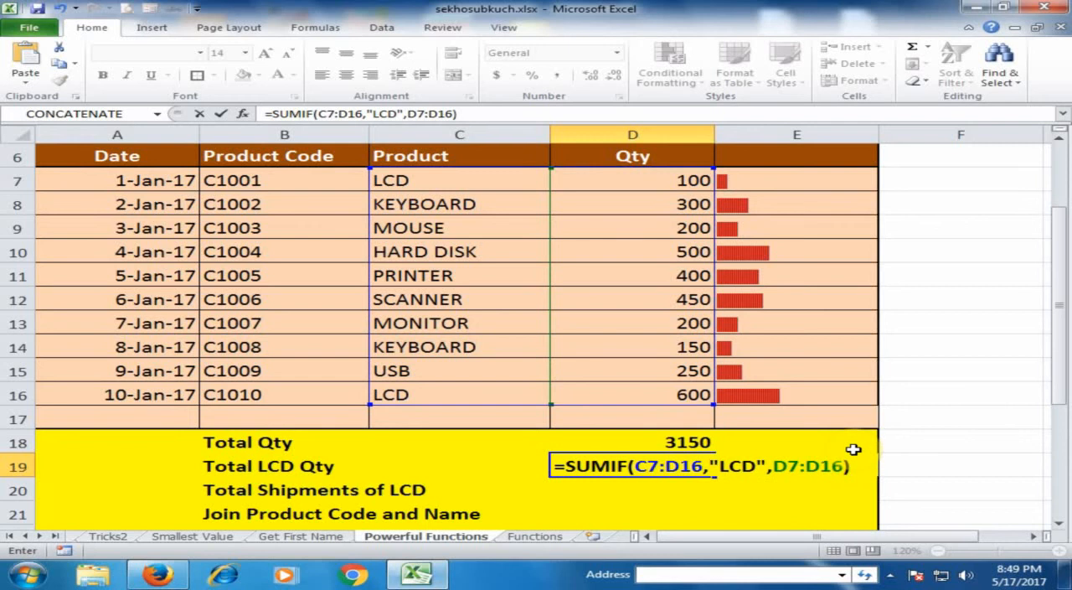
{"action": "key", "text": "Return"}
Step: Check the Total LCD Qty formula in D19 against the two LCD rows and their quantities
{"action": "left_click", "coordinate": [689, 465]}
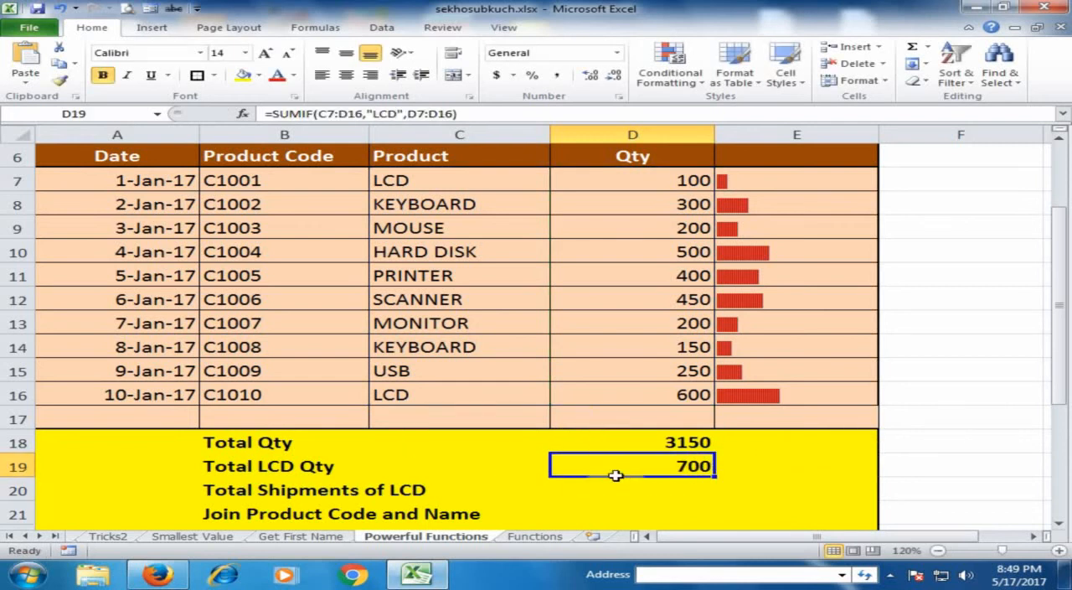
{"action": "left_click", "coordinate": [467, 177]}
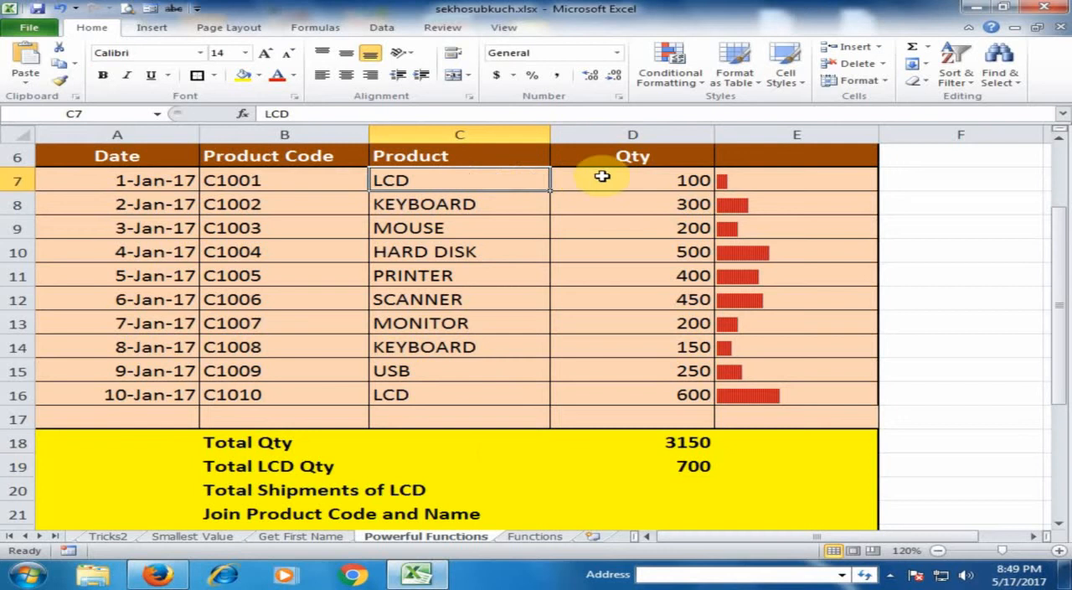
{"action": "left_click", "coordinate": [648, 176]}
{"action": "left_click", "coordinate": [490, 396]}
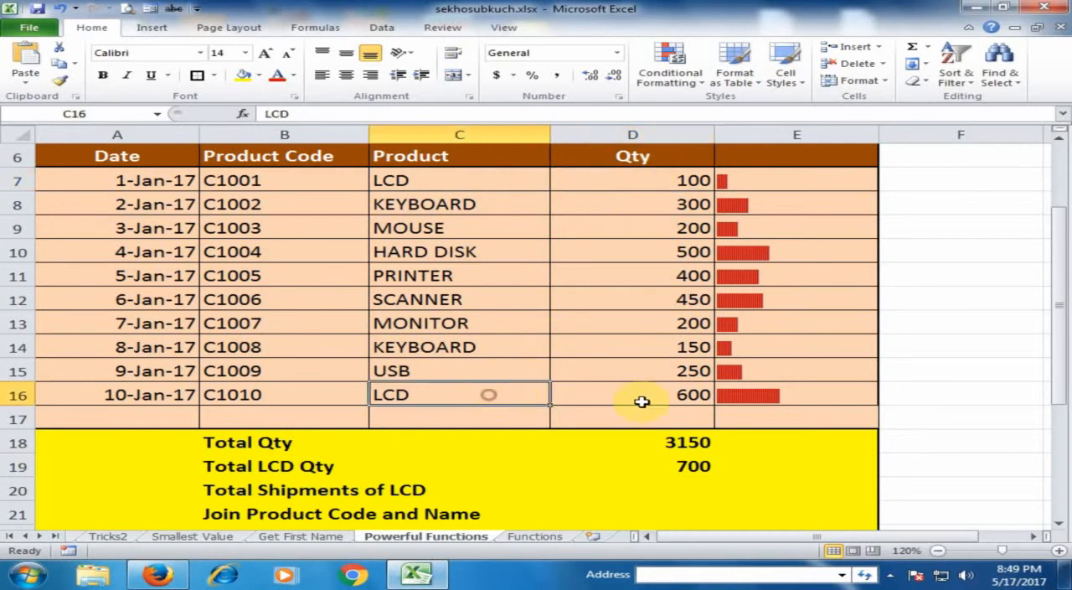
{"action": "left_click", "coordinate": [649, 399]}
{"action": "left_click", "coordinate": [675, 463]}
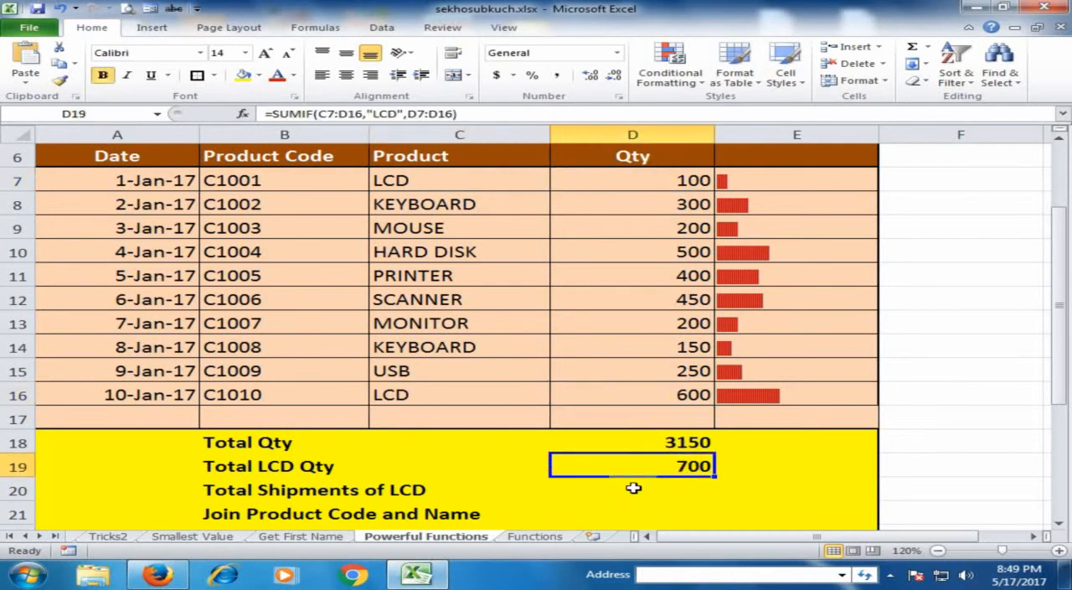
Step: Select D20, look up COUNTIF in the Functions sheet's list, and return to the Powerful Functions sheet
{"action": "left_click", "coordinate": [632, 487]}
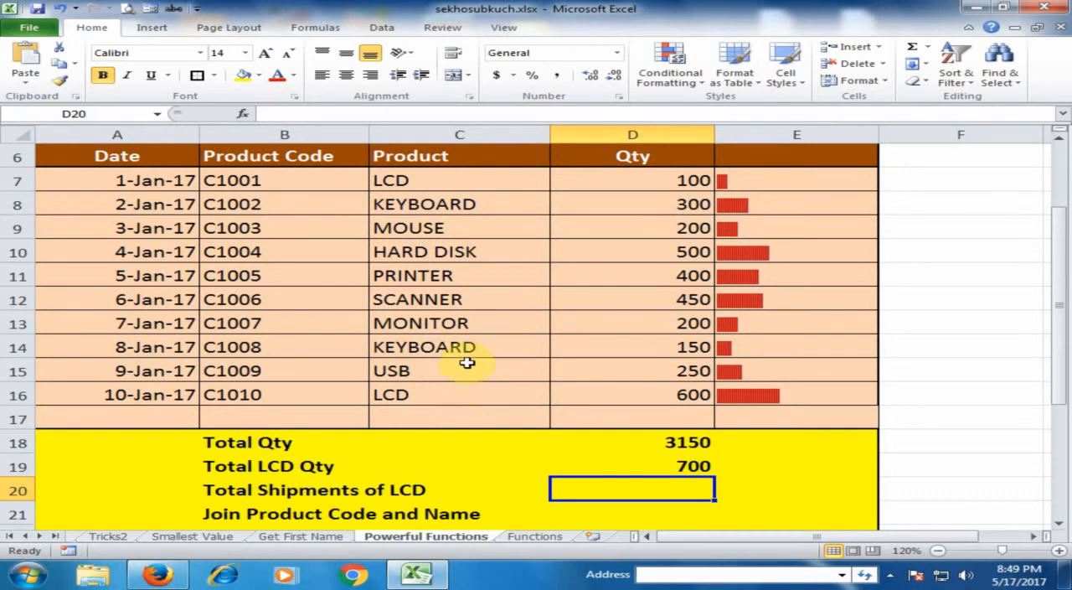
{"action": "left_click", "coordinate": [536, 537]}
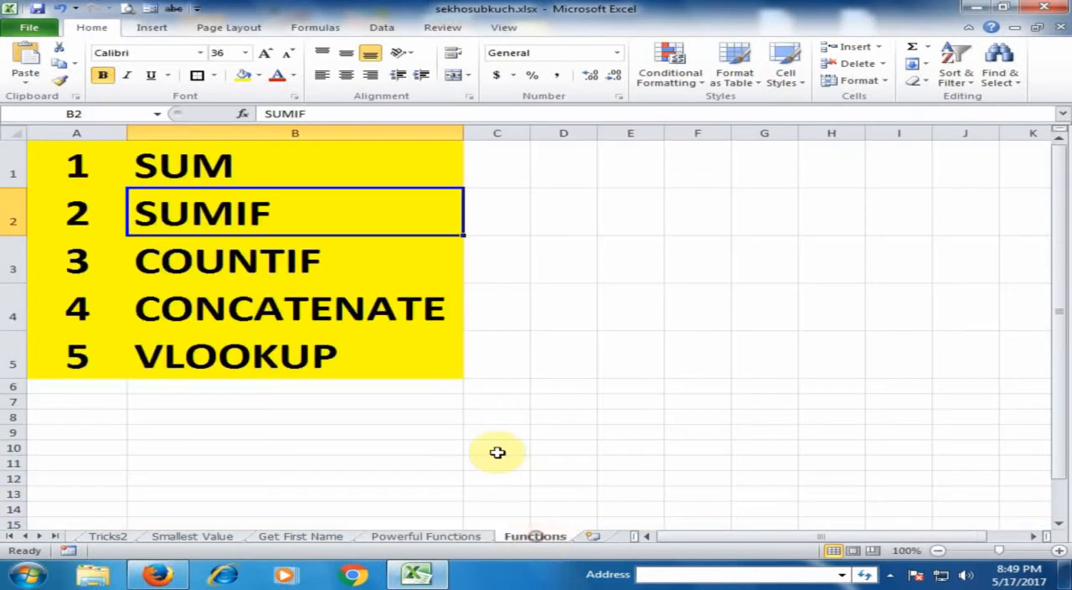
{"action": "left_click", "coordinate": [260, 265]}
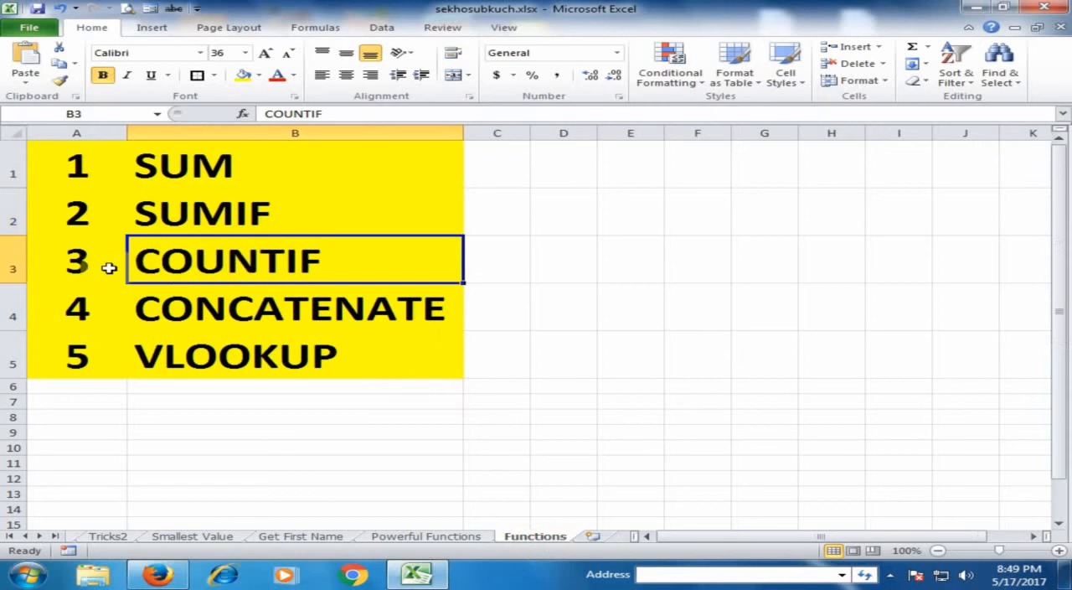
{"action": "left_click", "coordinate": [452, 537]}
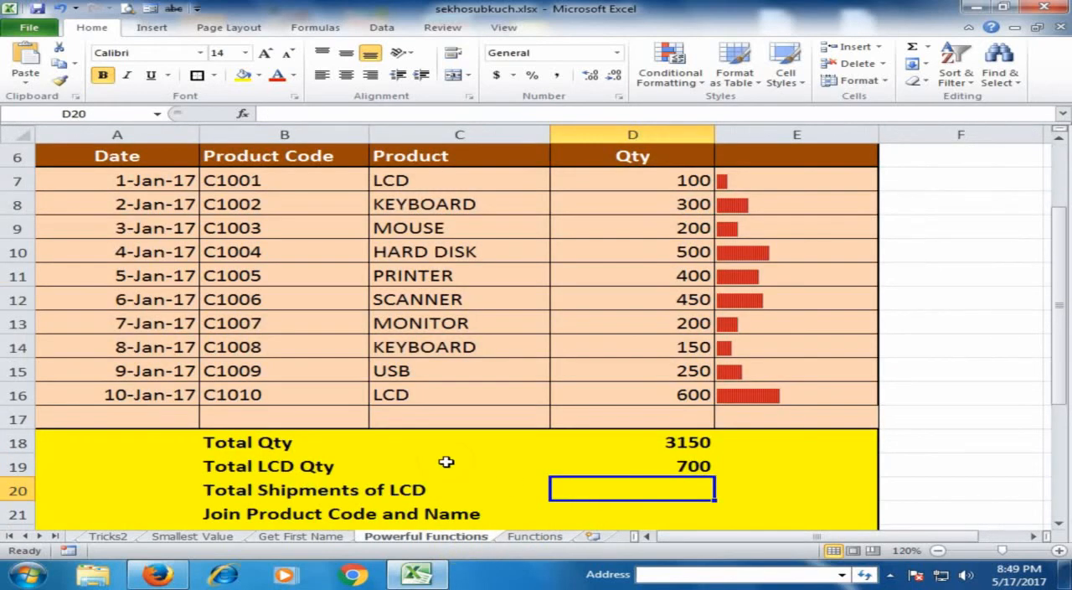
Step: Calculate Total Shipments of LCD in D20 with the formula =COUNTIF(C7:C16,"LCD")
{"action": "type", "text": "="}
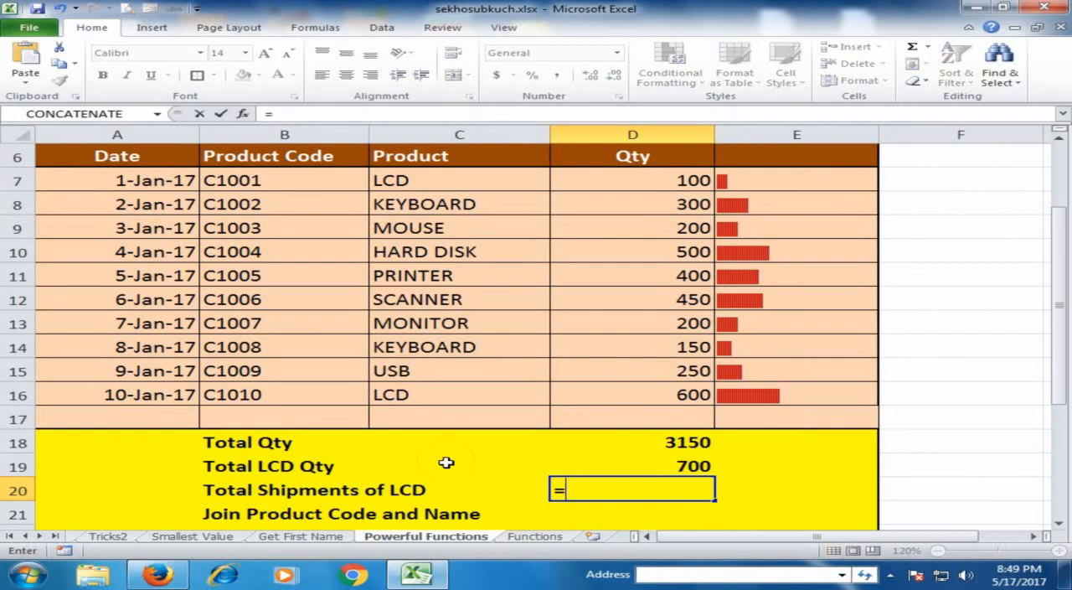
{"action": "type", "text": "count"}
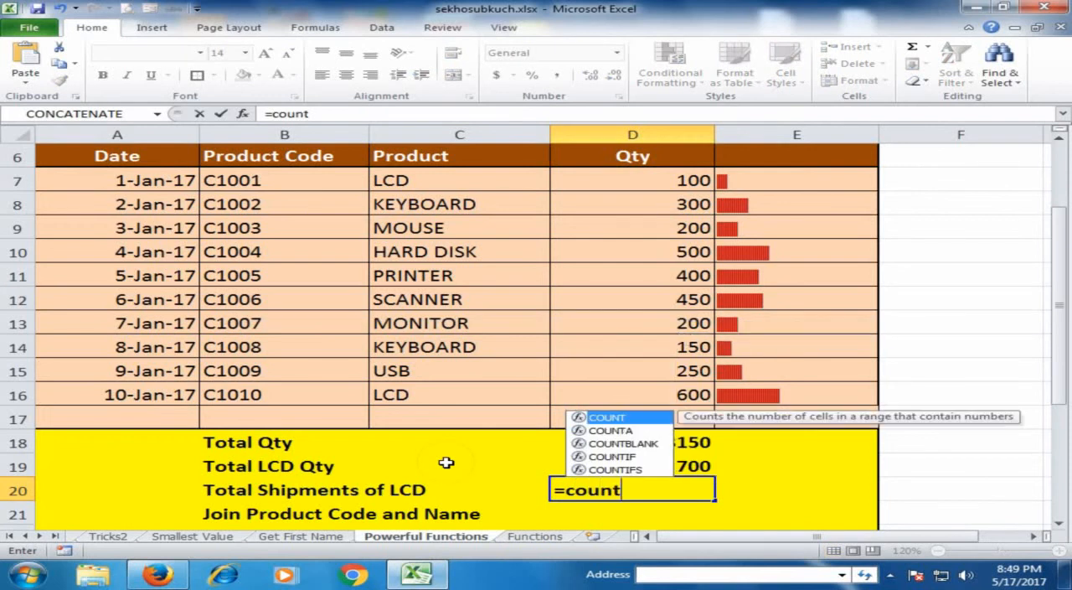
{"action": "type", "text": "if"}
{"action": "key", "text": "Tab"}
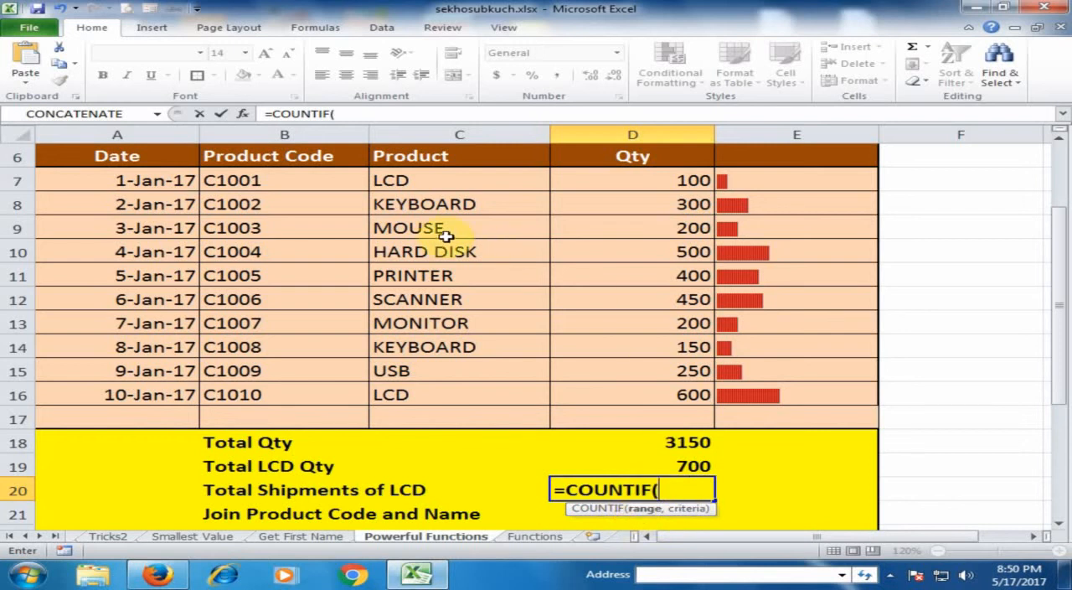
{"action": "left_click_drag", "start_coordinate": [431, 181], "coordinate": [465, 390]}
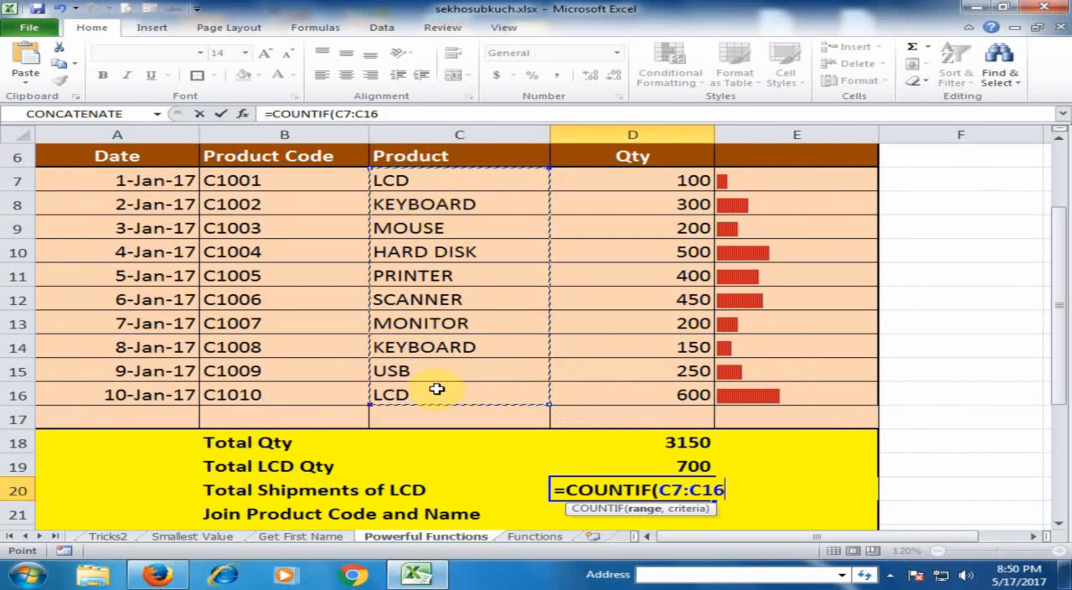
{"action": "type", "text": ",\"LCD"}
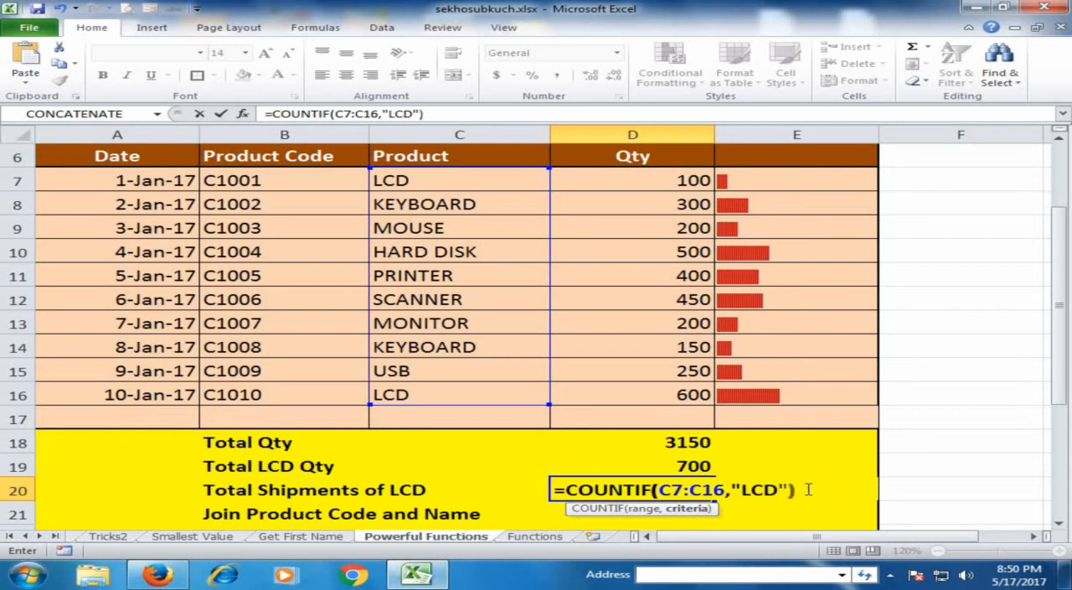
{"action": "key", "text": "Return"}
{"action": "left_click", "coordinate": [674, 490]}
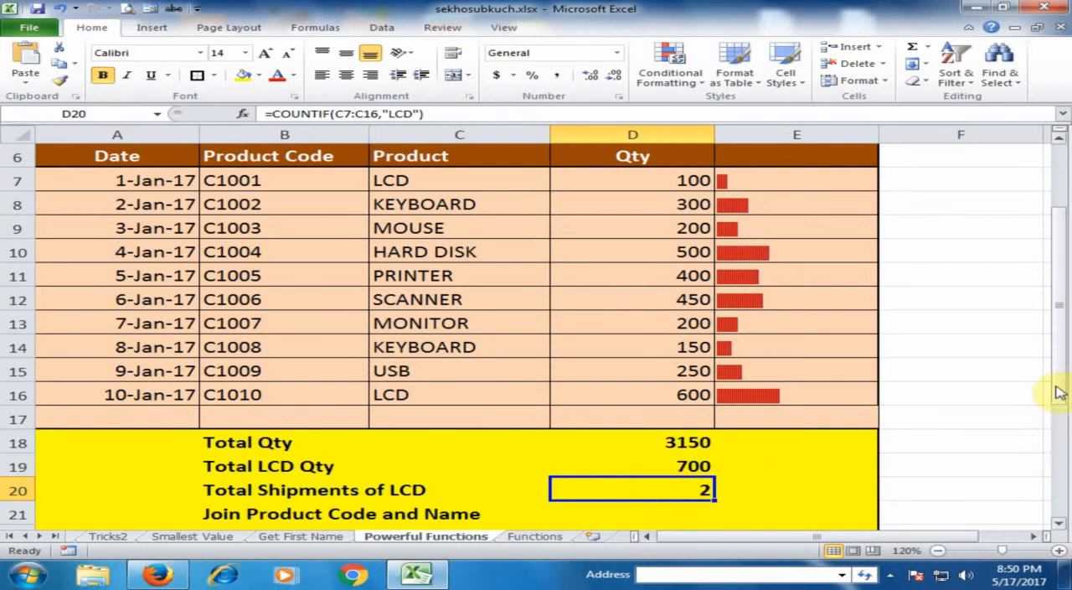
Step: Check the Join Product Code and Name row against the first product's code and name in B7 and C7, and select D21
{"action": "left_click_drag", "start_coordinate": [1056, 387], "coordinate": [1060, 408]}
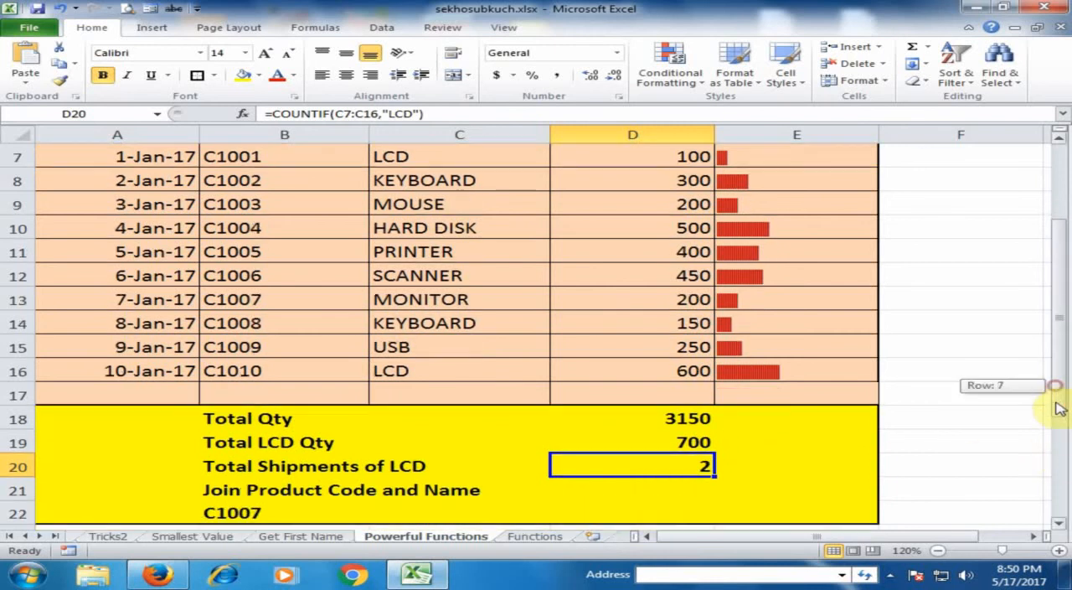
{"action": "left_click", "coordinate": [400, 492]}
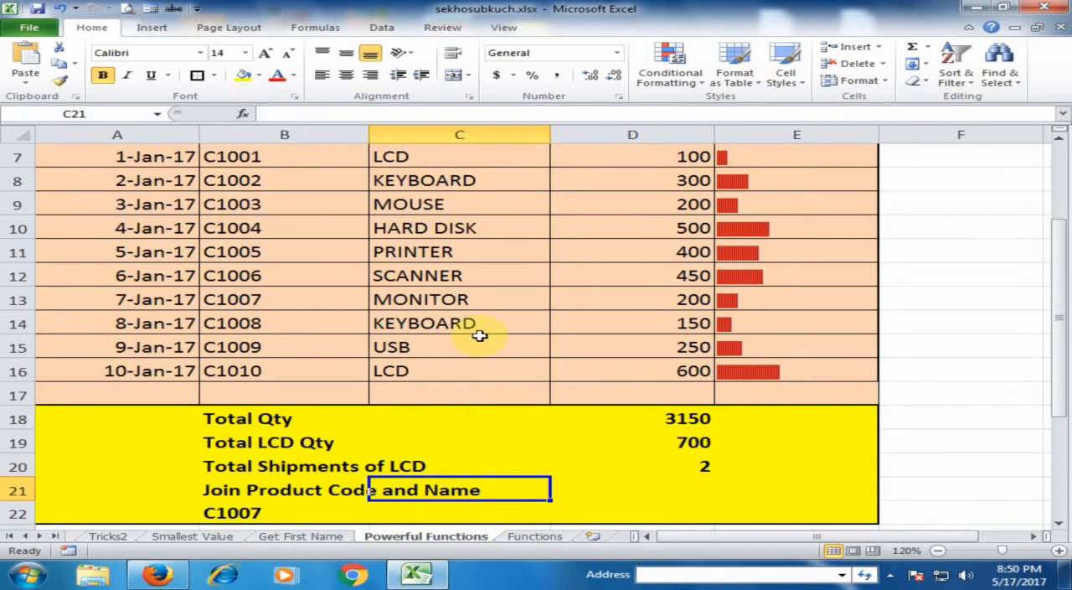
{"action": "scroll", "coordinate": [489, 299], "scroll_direction": "up", "scroll_amount": 2}
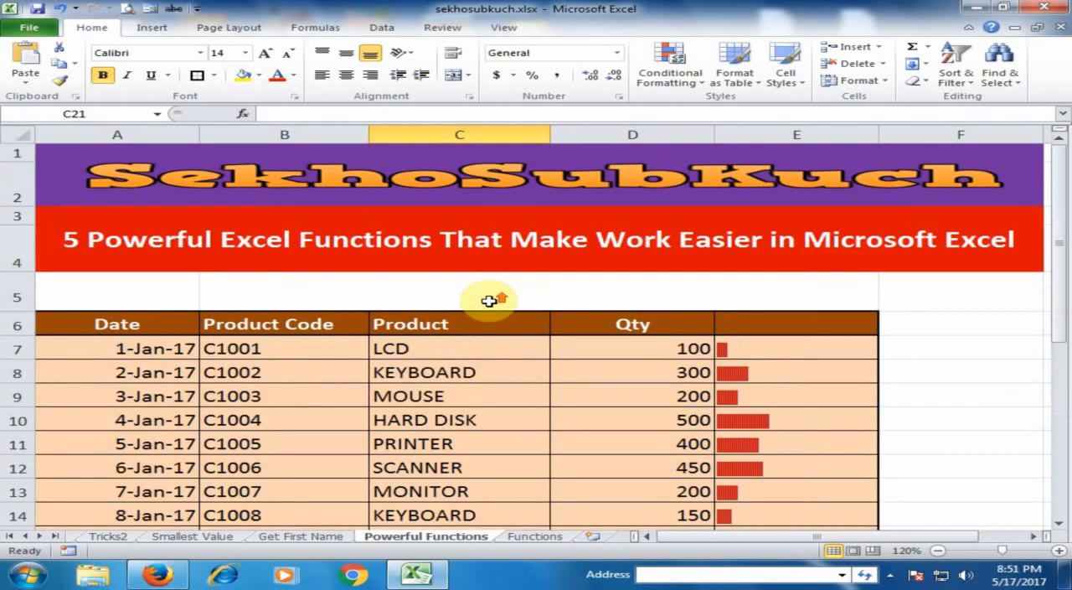
{"action": "left_click", "coordinate": [293, 344]}
{"action": "left_click", "coordinate": [422, 344]}
{"action": "scroll", "coordinate": [614, 365], "scroll_direction": "down", "scroll_amount": 2}
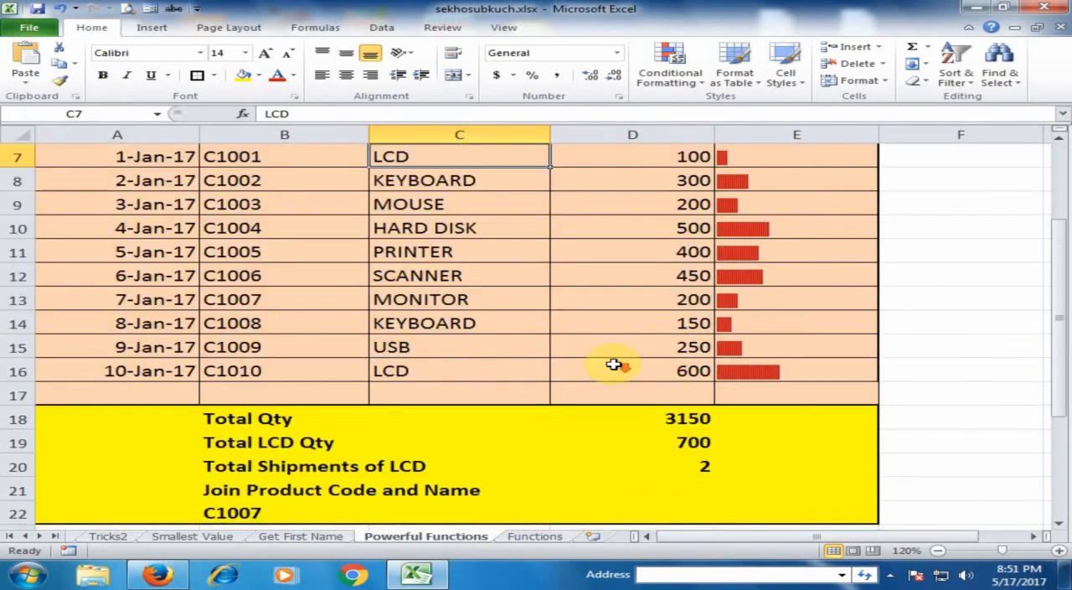
{"action": "left_click", "coordinate": [662, 484]}
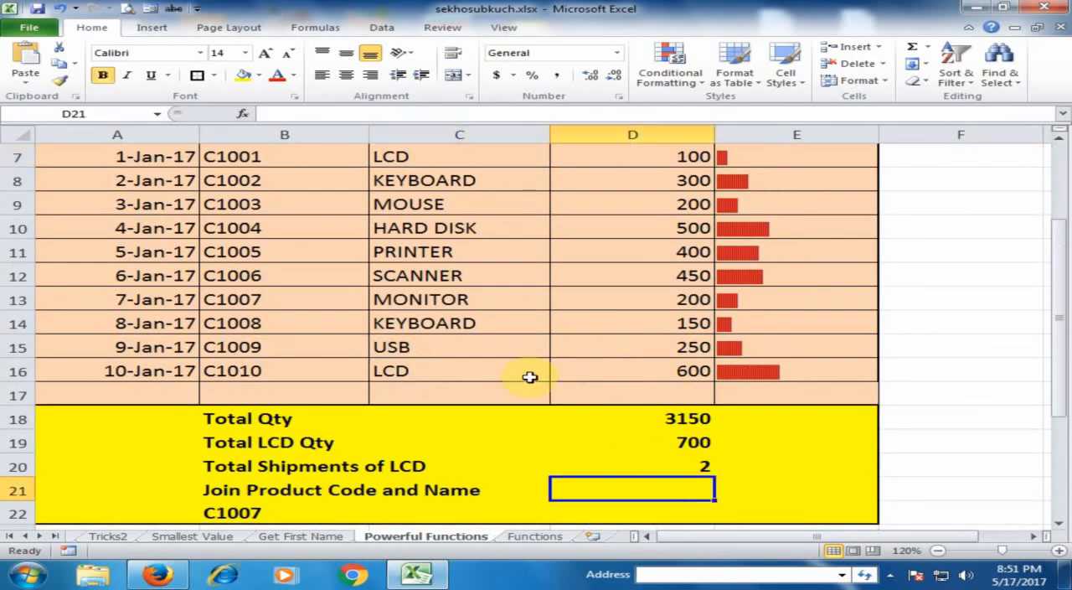
Step: Look up CONCATENATE in the list on the Functions sheet and return to the Powerful Functions sheet
{"action": "left_click", "coordinate": [540, 541]}
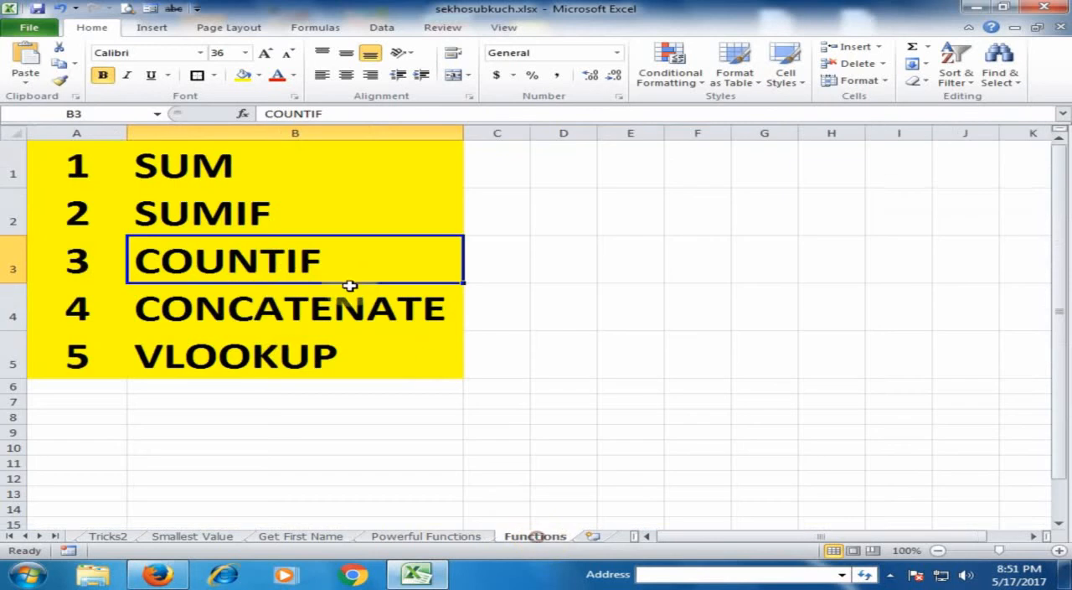
{"action": "left_click", "coordinate": [283, 321]}
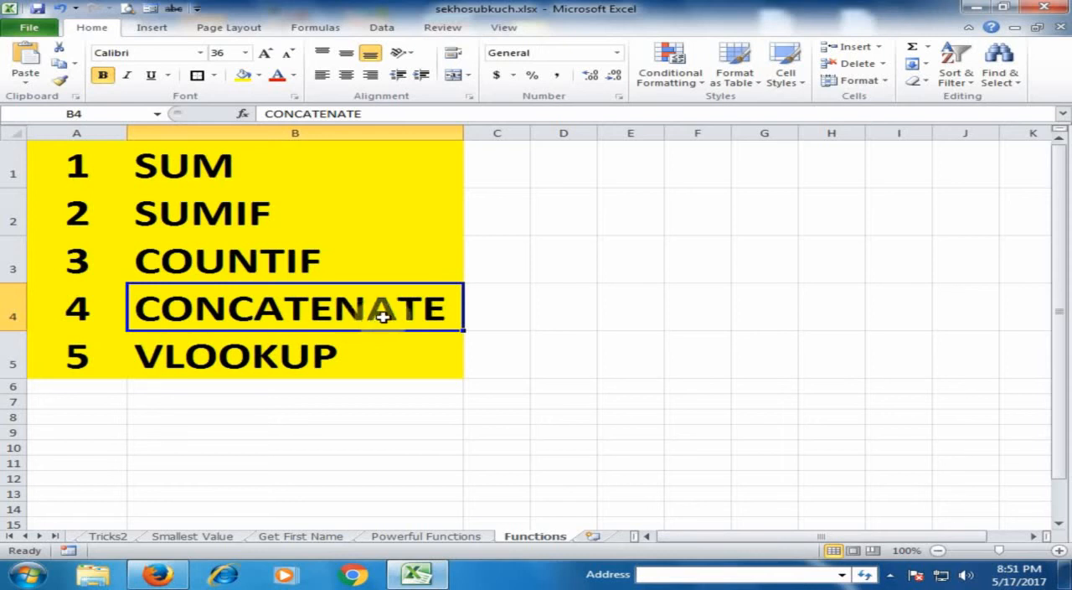
{"action": "left_click", "coordinate": [442, 536]}
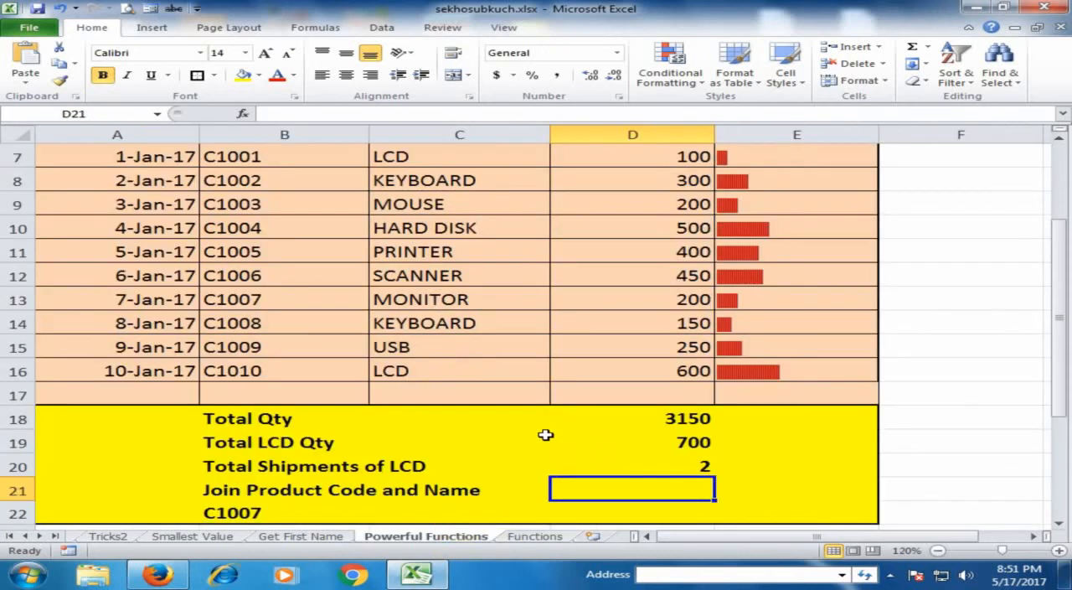
Step: Join the first product's code and name in D21 with the formula =CONCATENATE(B7,C7)
{"action": "type", "text": "="}
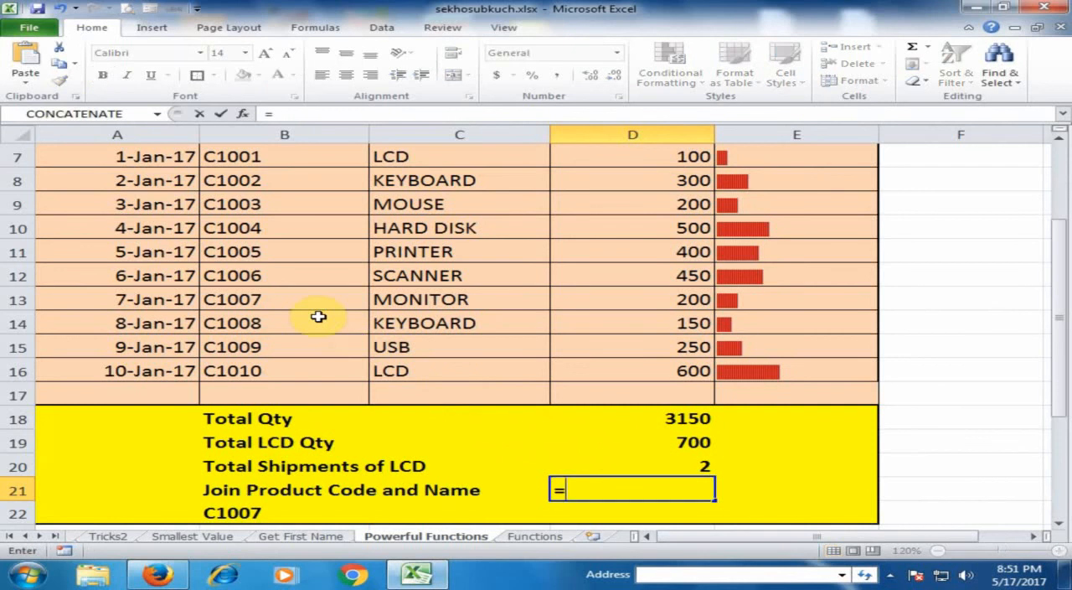
{"action": "type", "text": "con"}
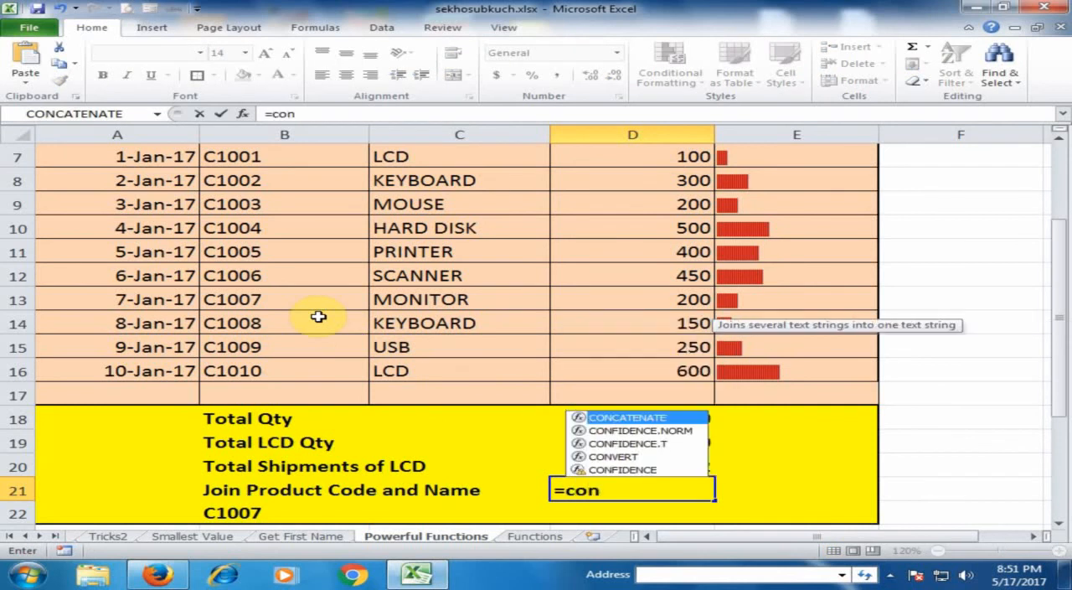
{"action": "type", "text": "c"}
{"action": "key", "text": "Tab"}
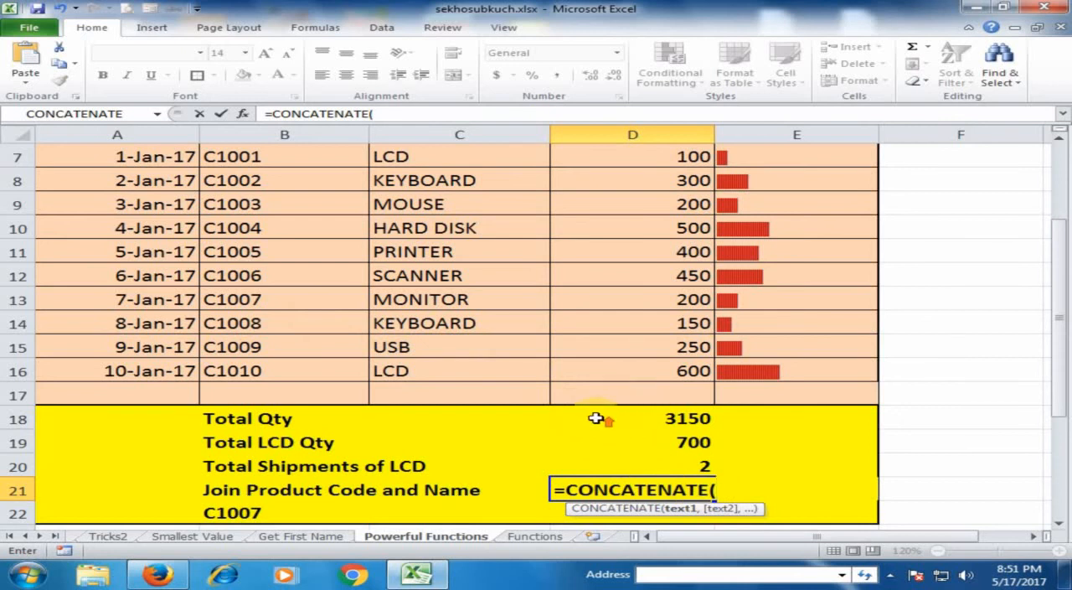
{"action": "scroll", "coordinate": [598, 412], "scroll_direction": "up", "scroll_amount": 1}
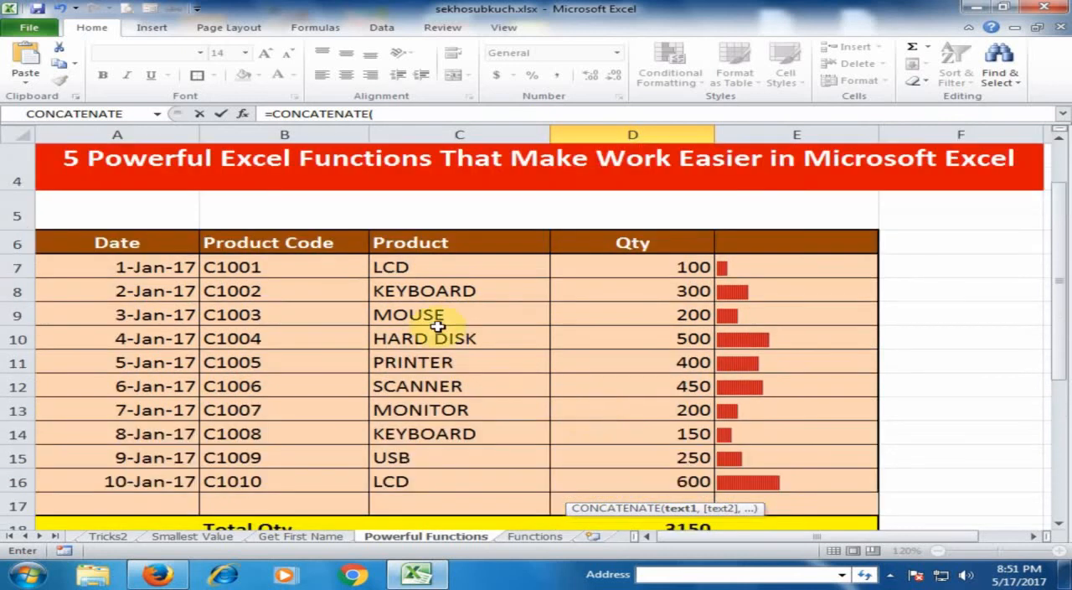
{"action": "left_click", "coordinate": [311, 267]}
{"action": "scroll", "coordinate": [501, 289], "scroll_direction": "down", "scroll_amount": 1}
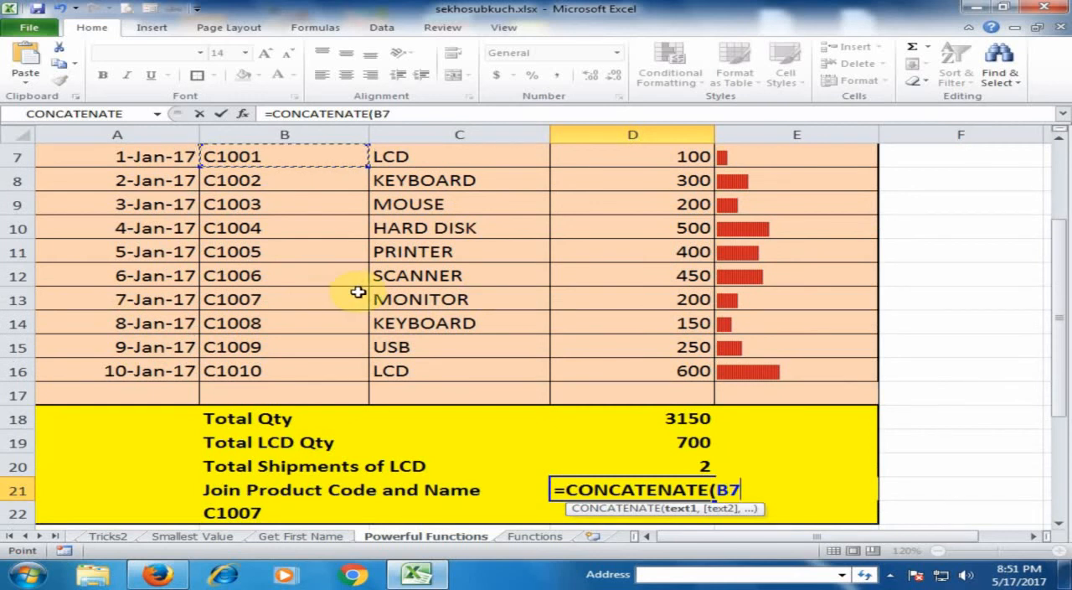
{"action": "type", "text": ","}
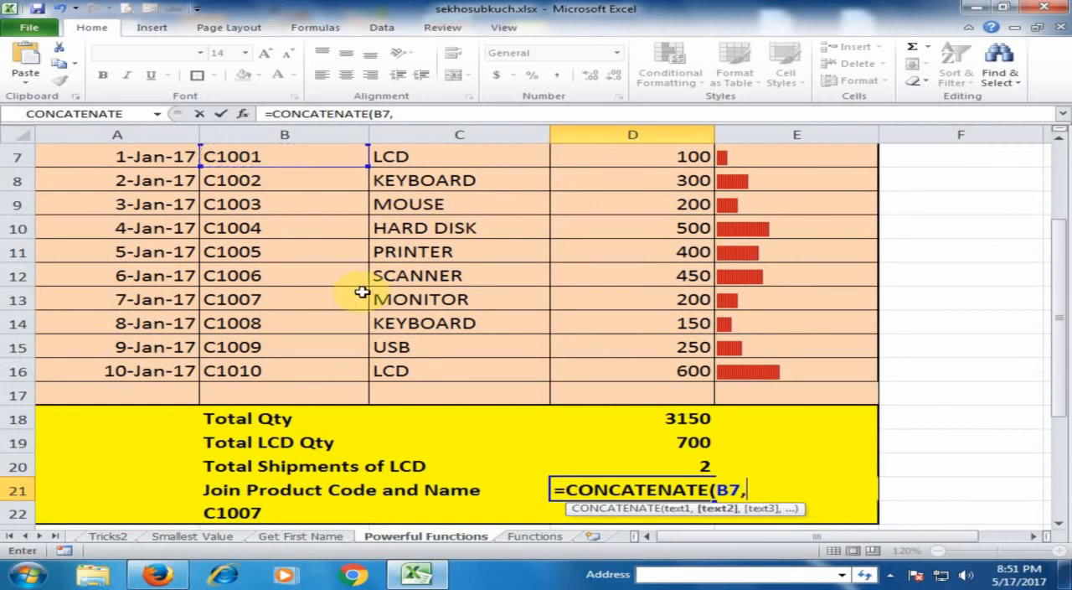
{"action": "left_click", "coordinate": [446, 159]}
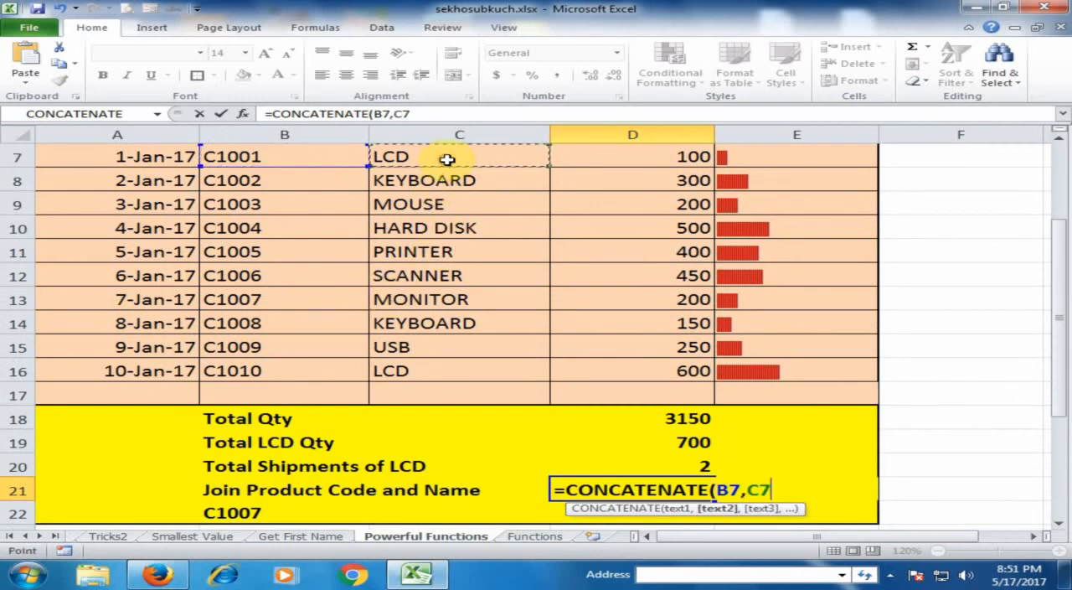
{"action": "scroll", "coordinate": [452, 159], "scroll_direction": "up", "scroll_amount": 1}
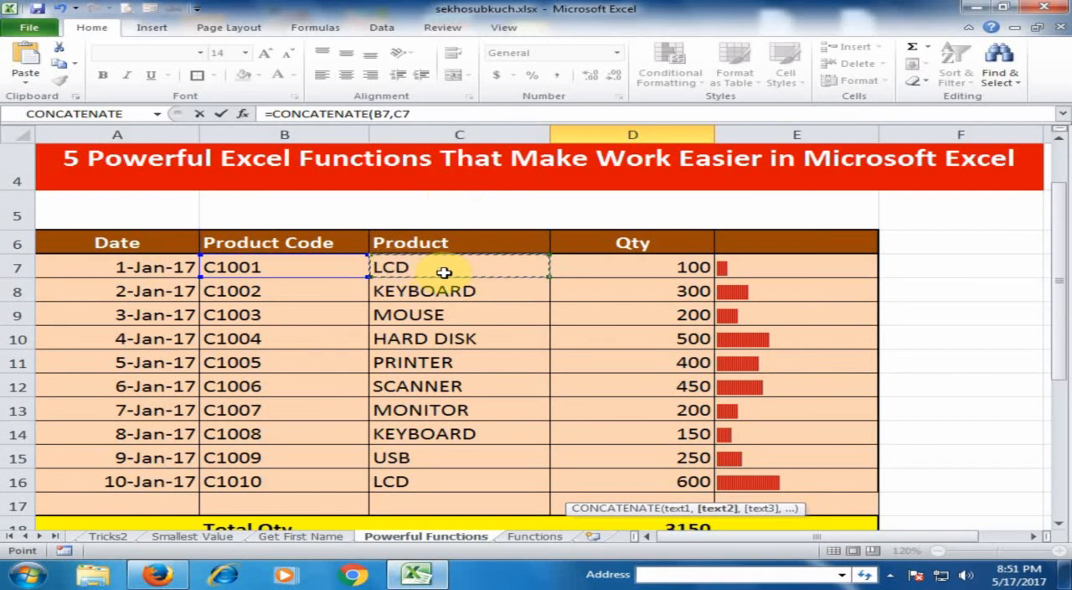
{"action": "key", "text": "Return"}
{"action": "left_click", "coordinate": [654, 491]}
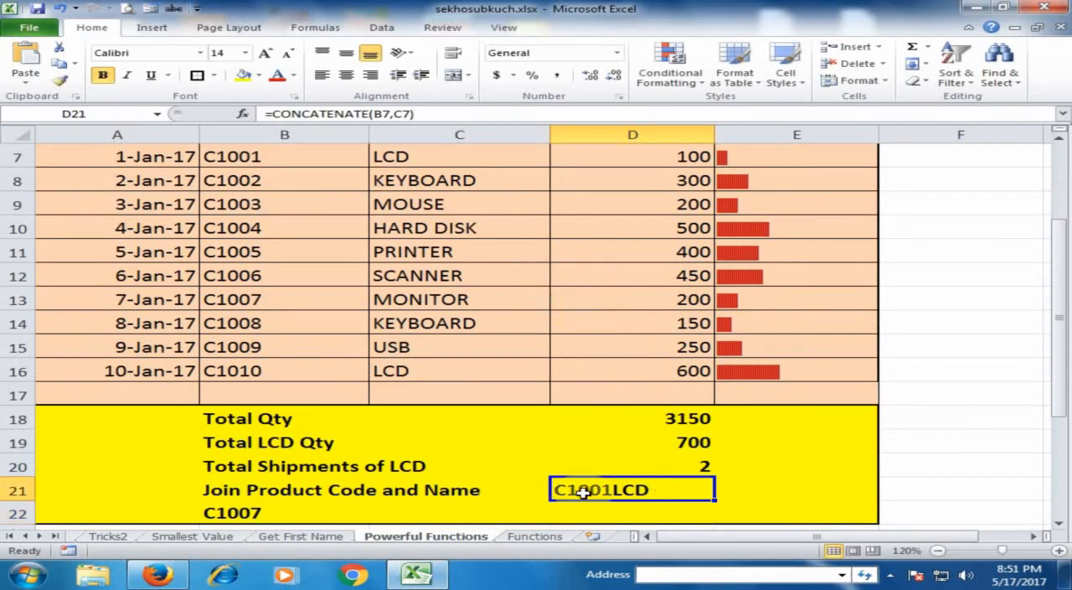
Step: Add the first product's quantity to the D21 formula, making it =CONCATENATE(B7,C7,D7)
{"action": "double_click", "coordinate": [651, 491]}
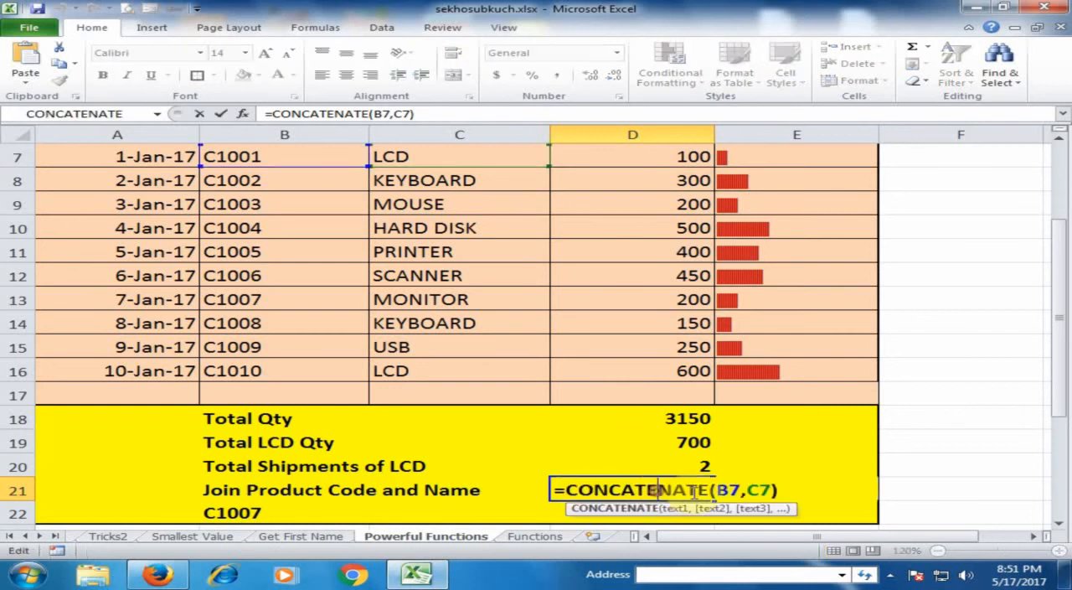
{"action": "left_click", "coordinate": [769, 489]}
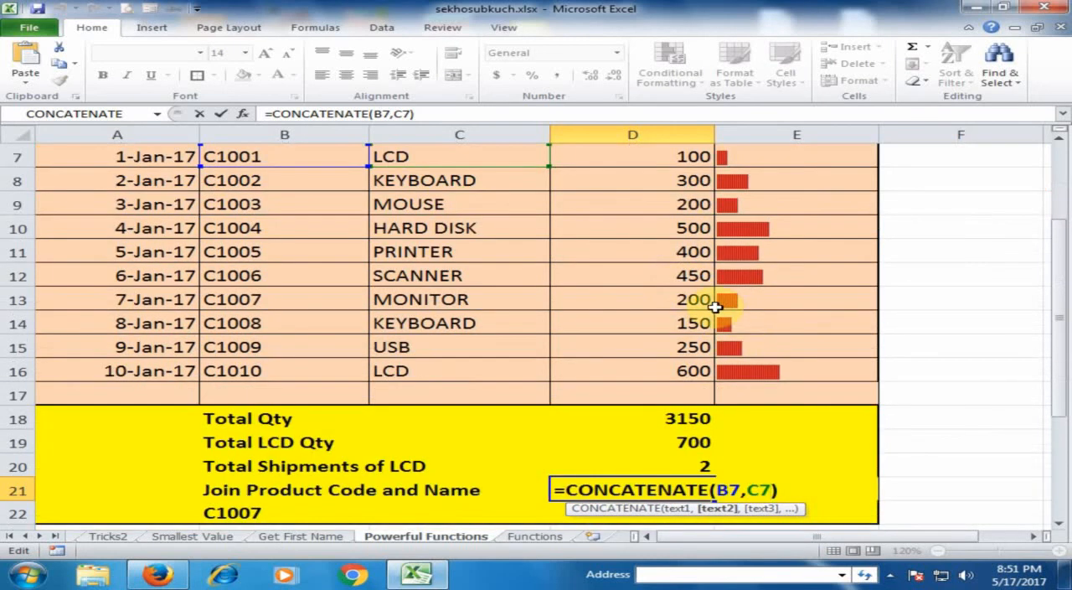
{"action": "type", "text": ","}
{"action": "scroll", "coordinate": [714, 307], "scroll_direction": "up", "scroll_amount": 1}
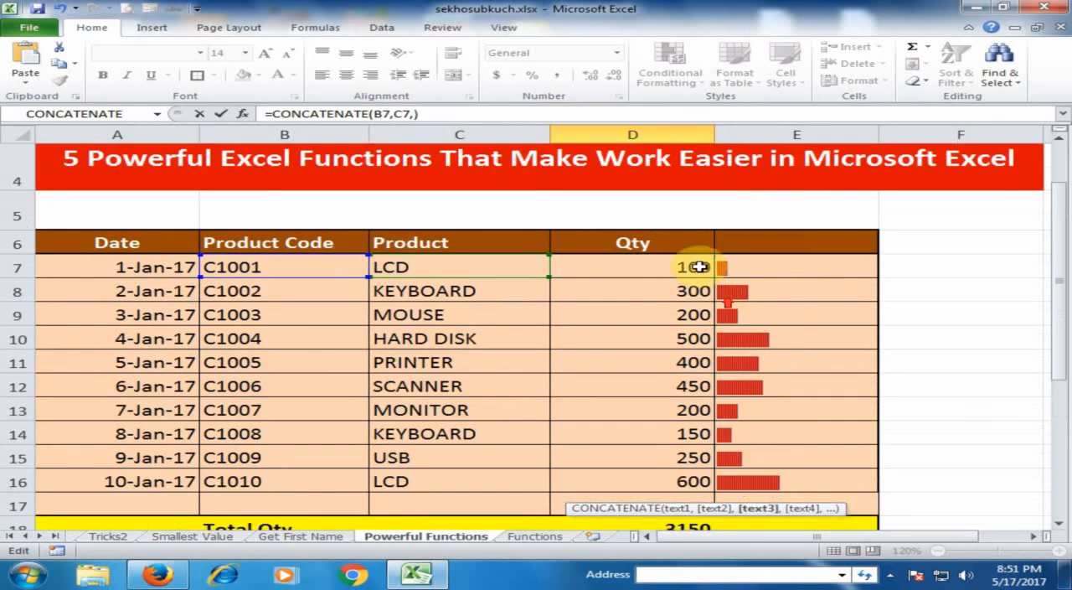
{"action": "left_click", "coordinate": [672, 266]}
{"action": "key", "text": "Return"}
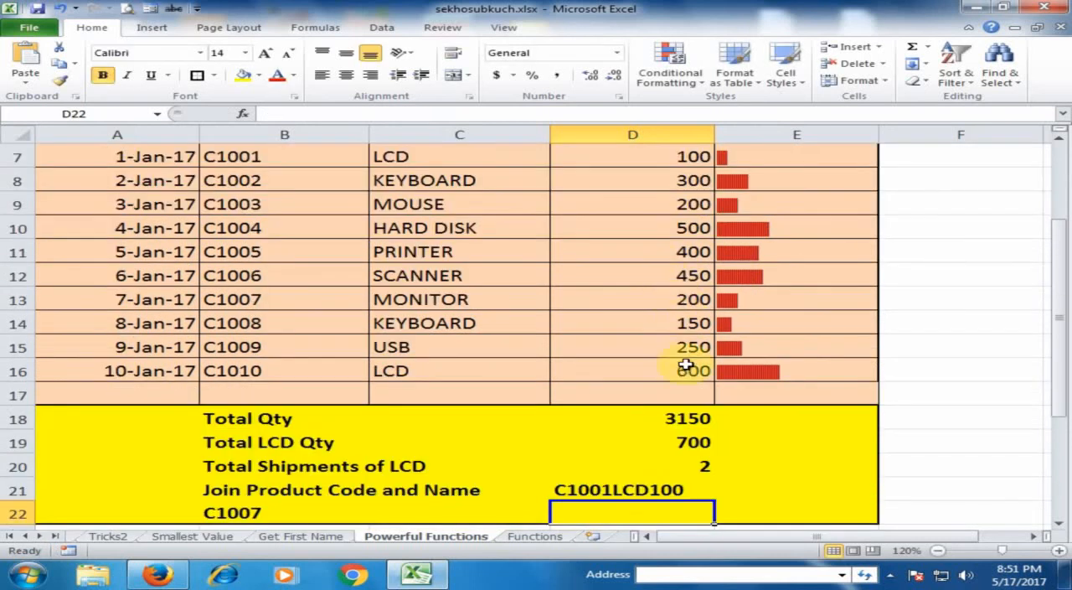
Step: Insert a space, " ", between the product code B7 and name C7 in the D21 CONCATENATE formula
{"action": "left_click", "coordinate": [637, 489]}
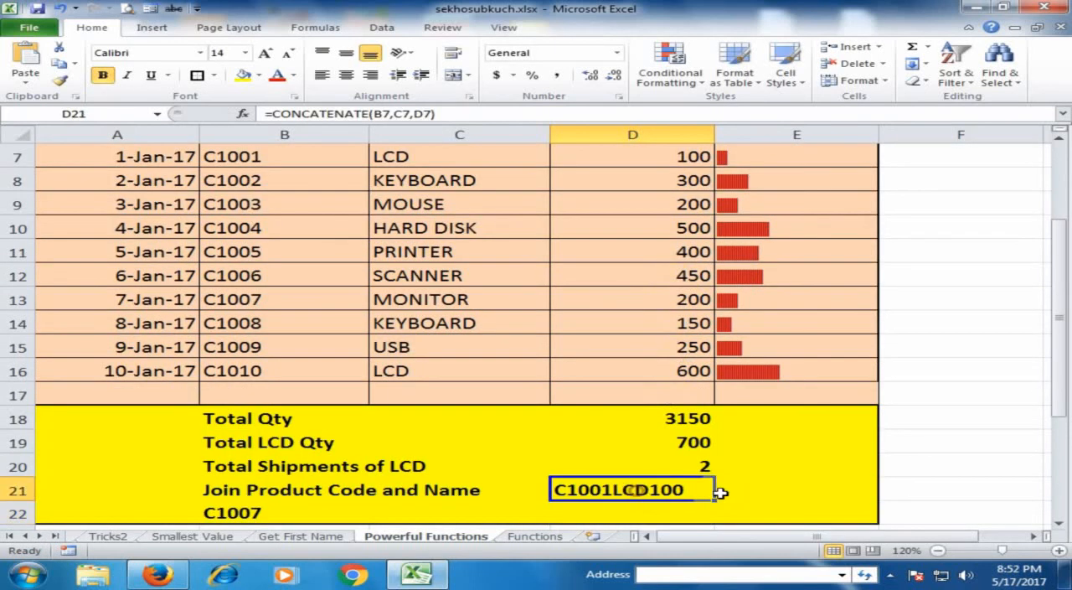
{"action": "double_click", "coordinate": [632, 490]}
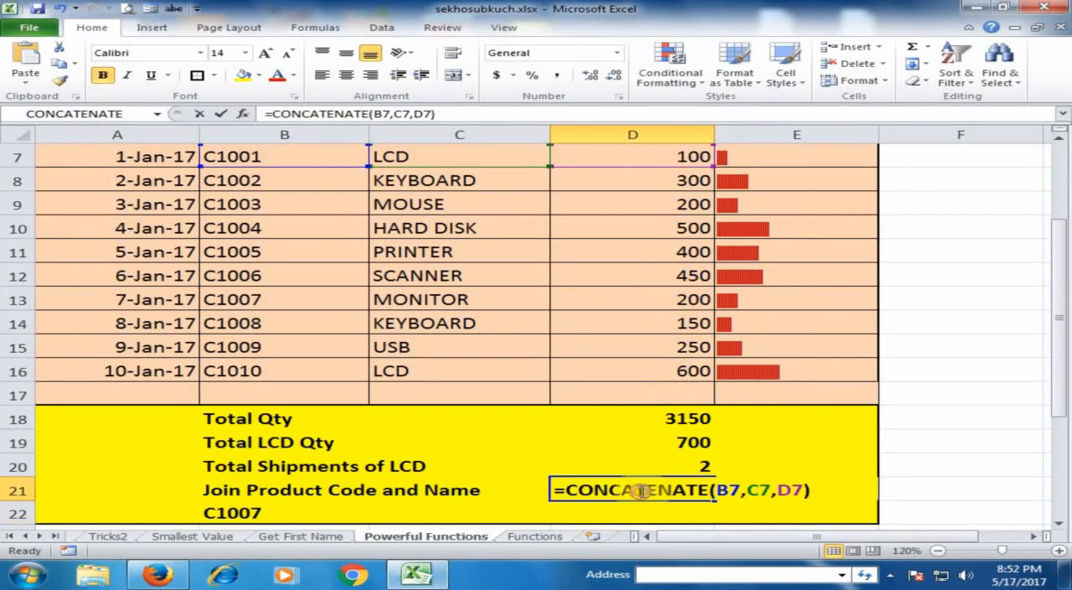
{"action": "left_click", "coordinate": [734, 490]}
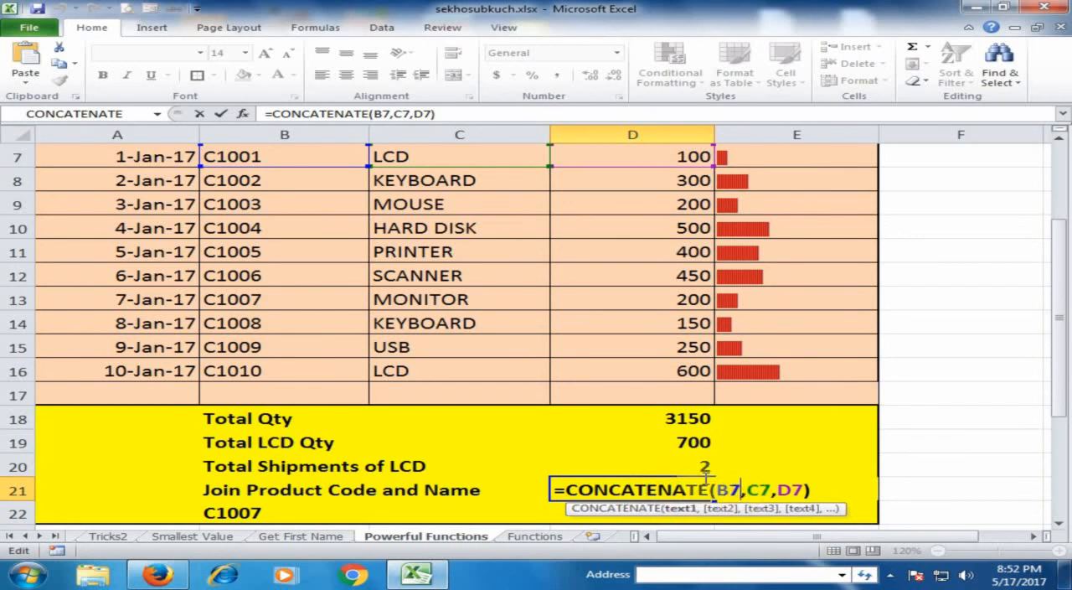
{"action": "type", "text": ","}
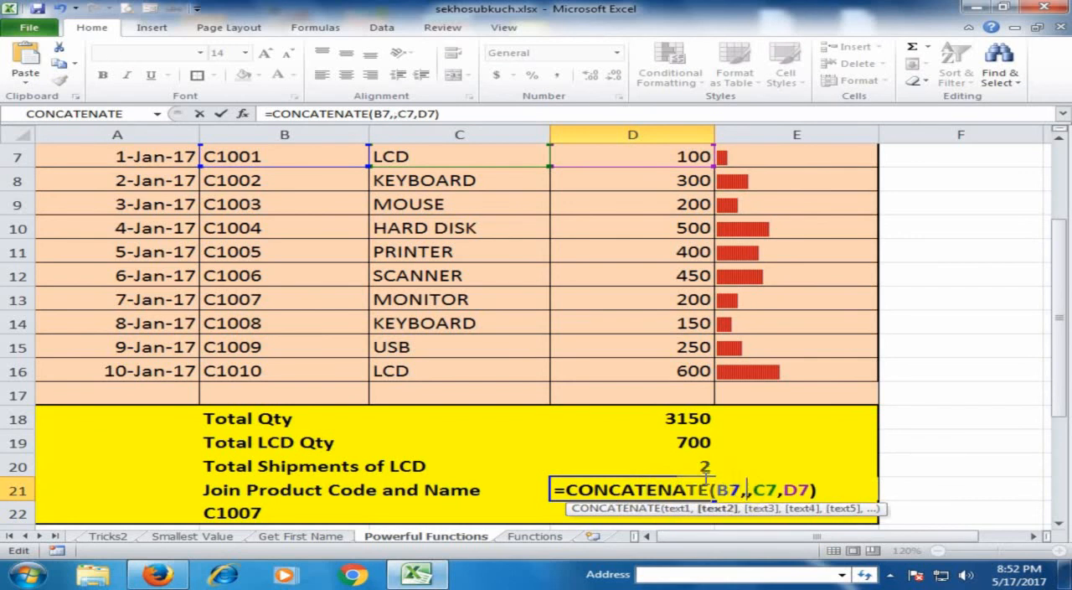
{"action": "type", "text": "\""}
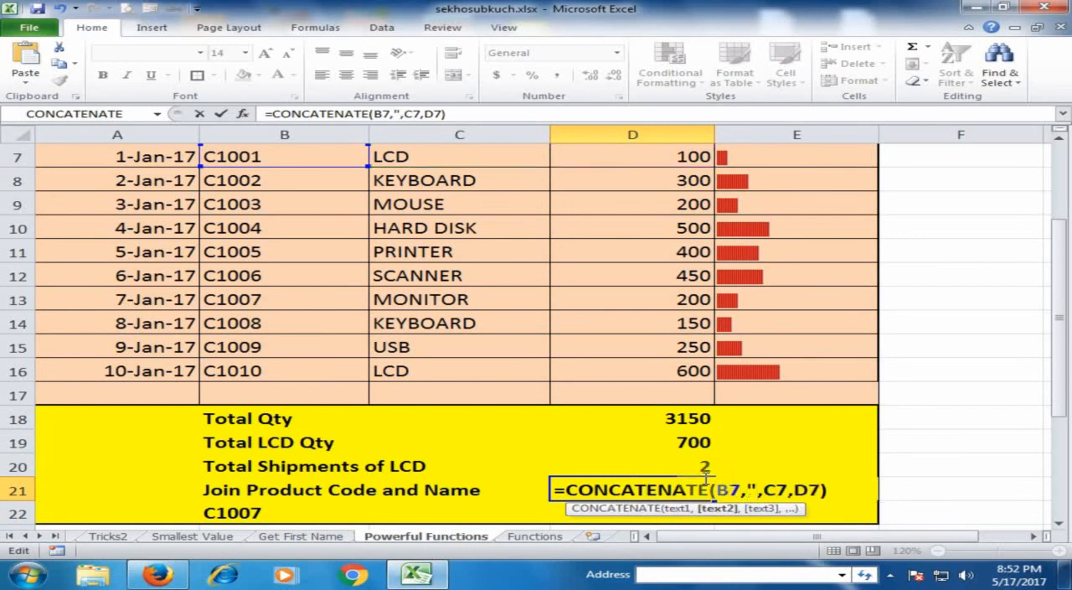
{"action": "type", "text": " \""}
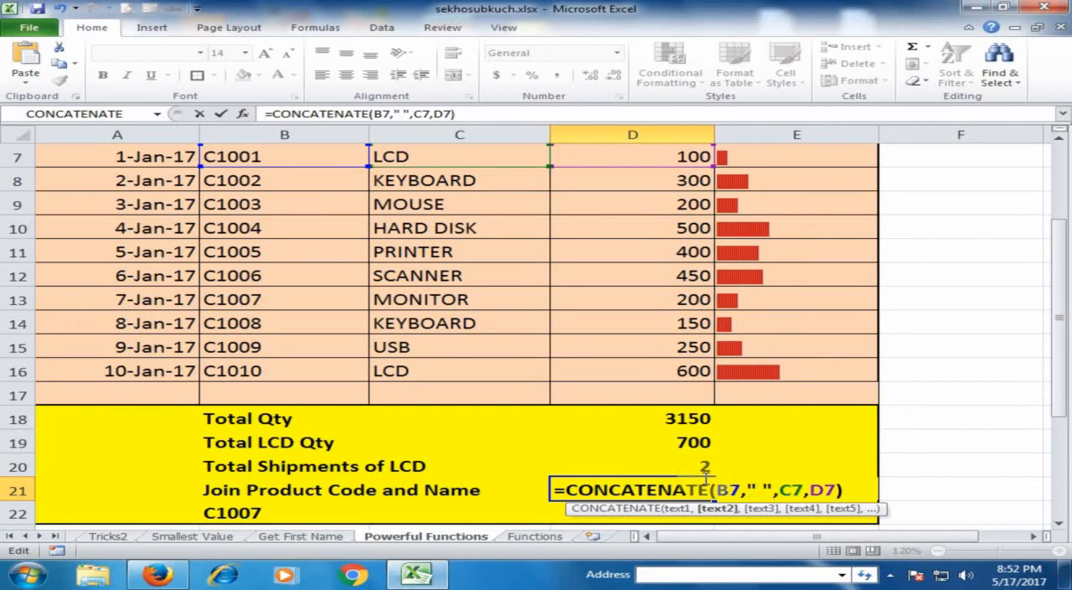
Step: Add a second space between C7 and D7, completing D21 as =CONCATENATE(B7," ",C7," ",D7)
{"action": "key", "text": "Right"}
{"action": "key", "text": "Right"}
{"action": "type", "text": ","}
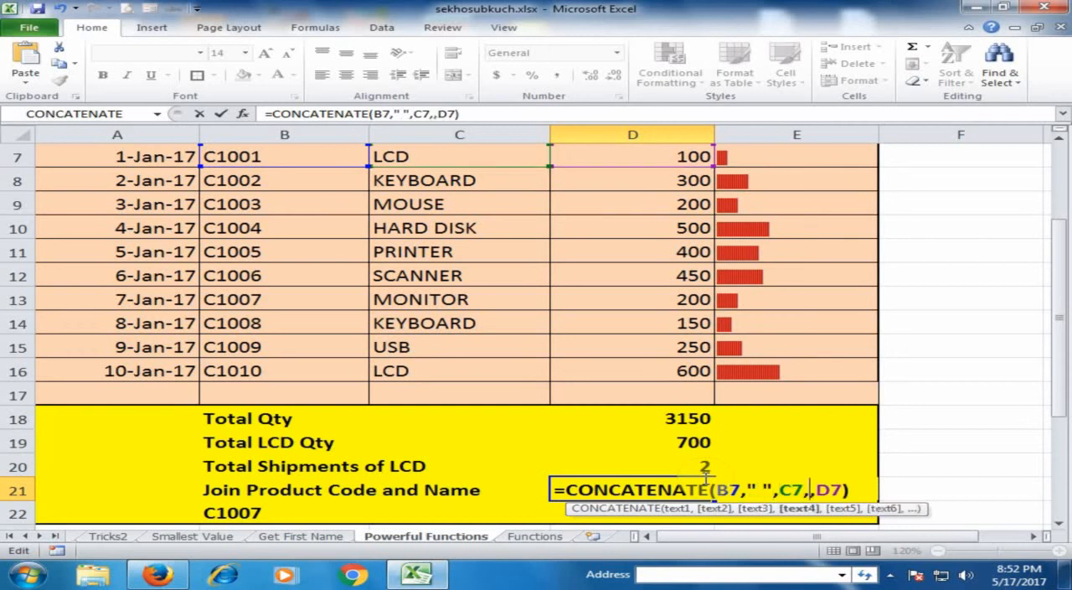
{"action": "type", "text": "\" \""}
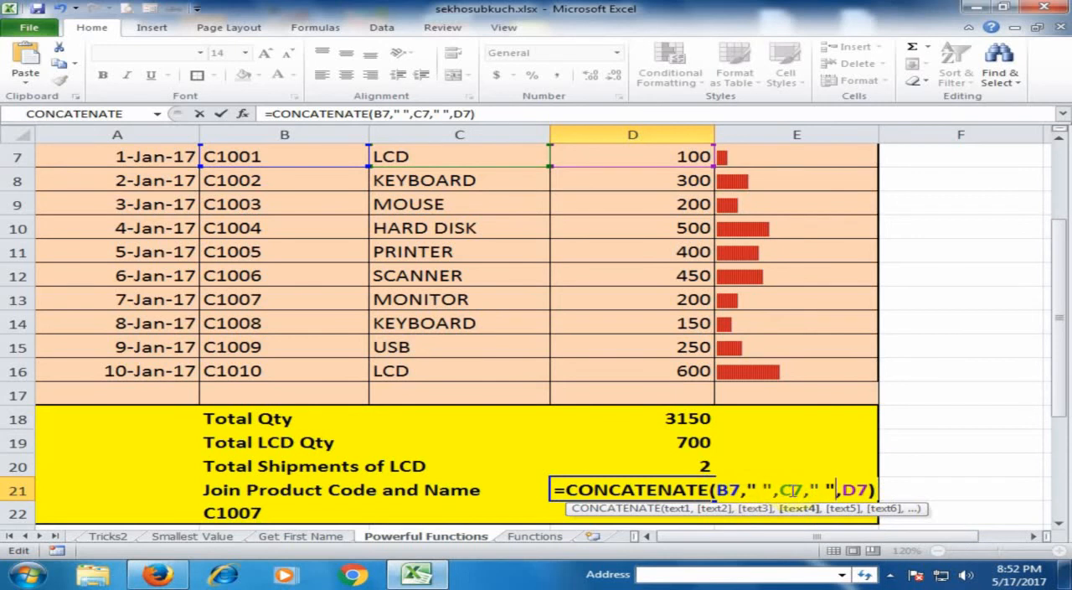
{"action": "left_click", "coordinate": [872, 489]}
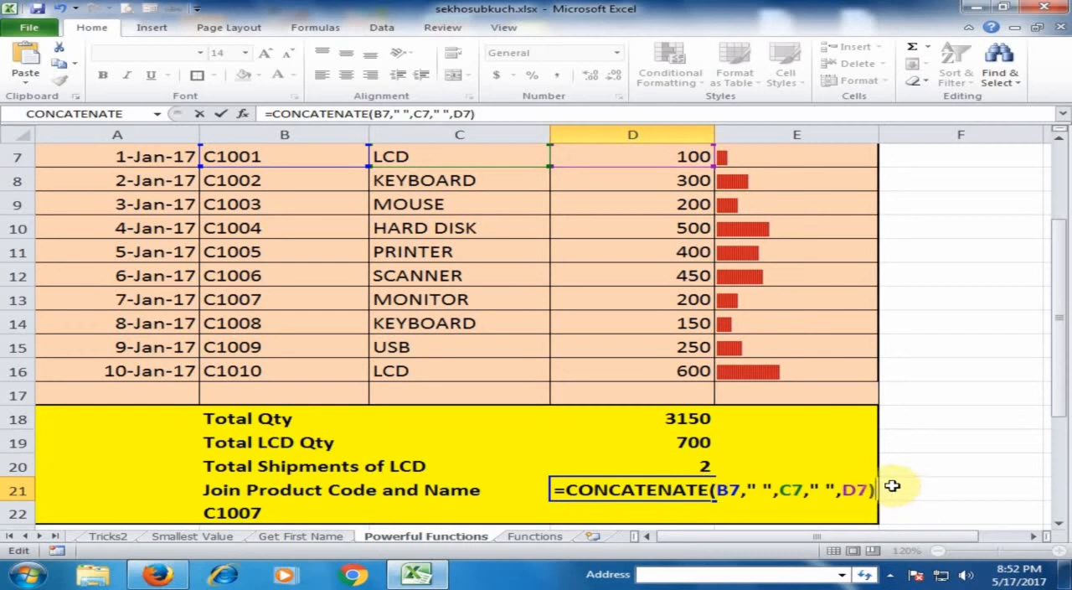
{"action": "key", "text": "Return"}
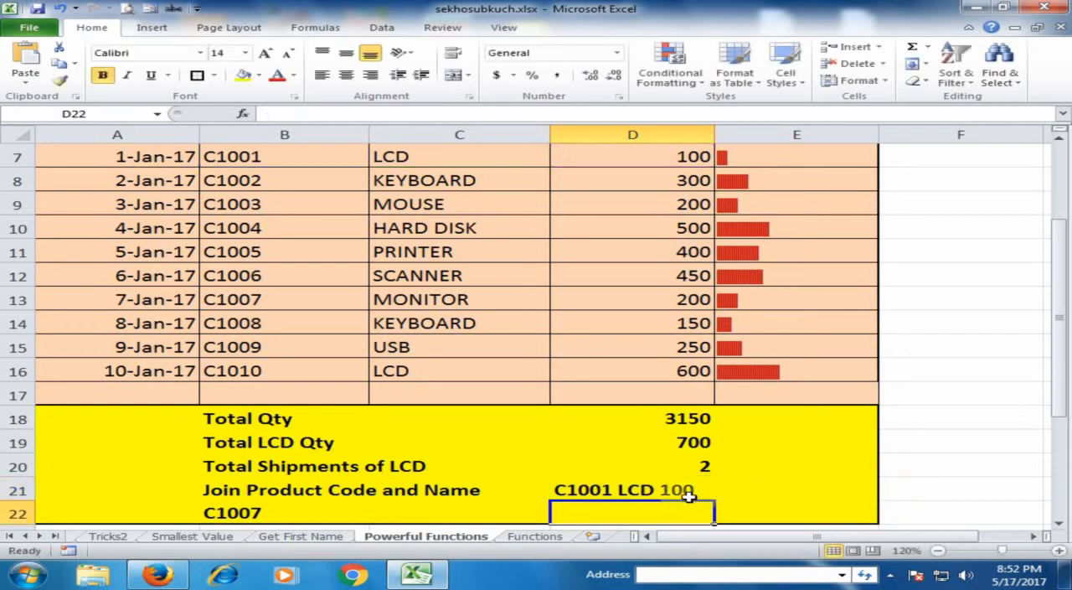
{"action": "key", "text": "Up"}
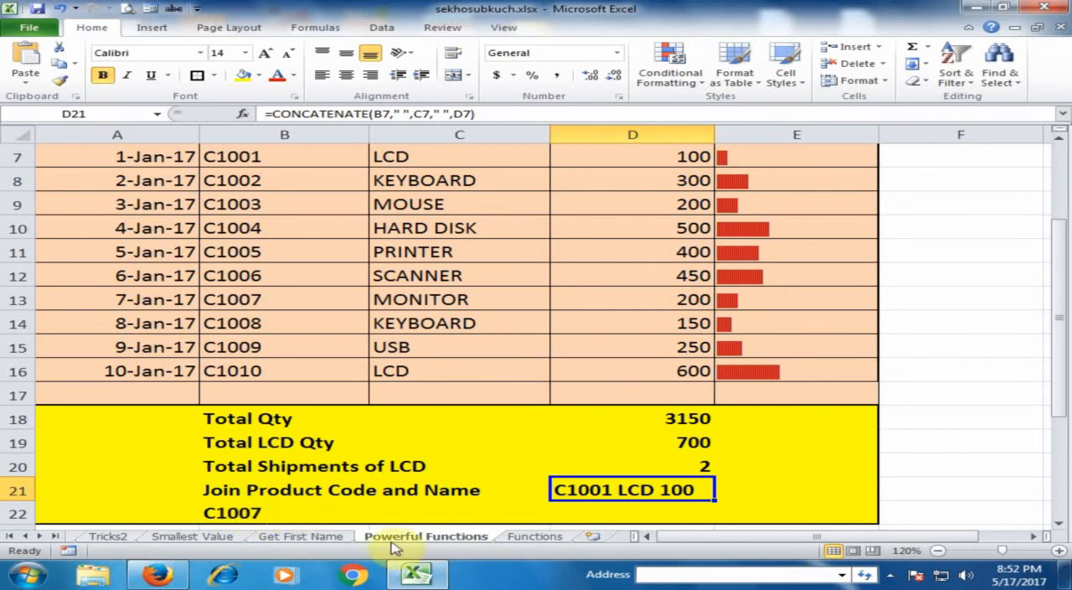
Step: Look up VLOOKUP in the list on the Functions sheet and return to the Powerful Functions sheet
{"action": "left_click", "coordinate": [531, 537]}
{"action": "left_click", "coordinate": [289, 354]}
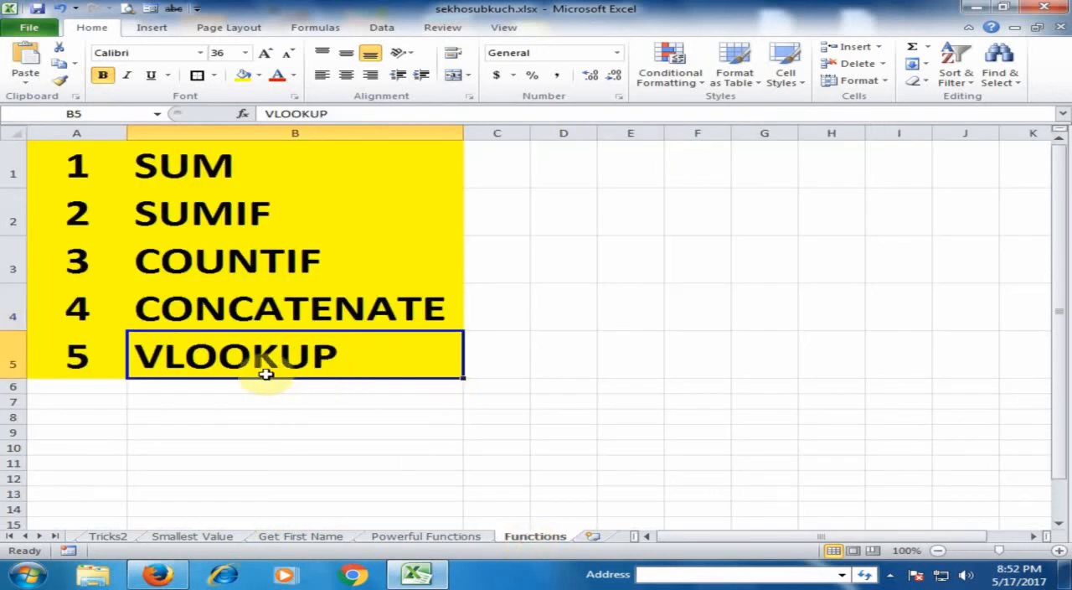
{"action": "left_click", "coordinate": [440, 537]}
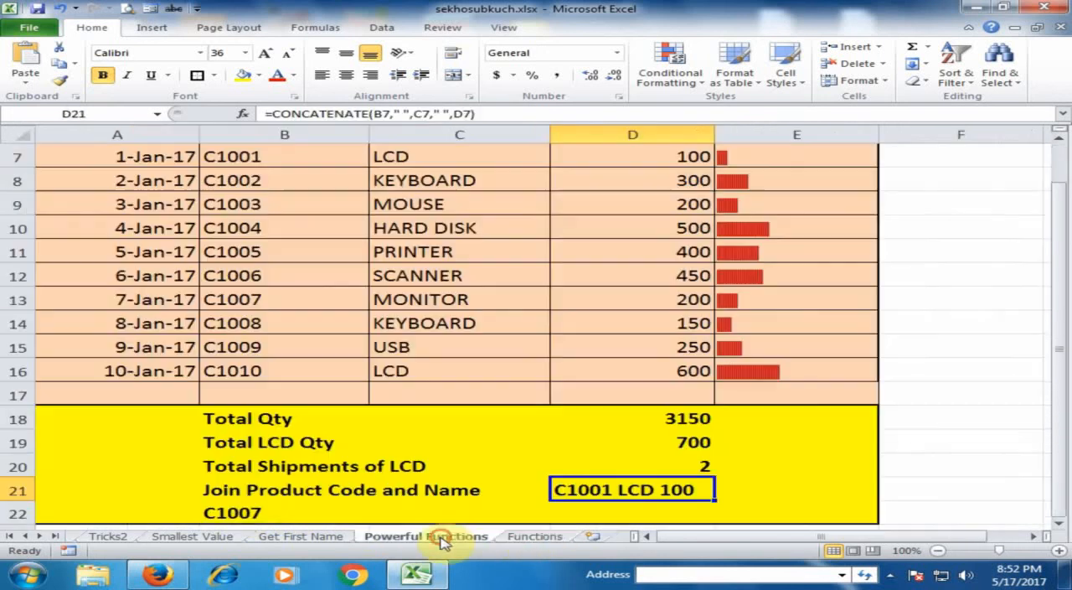
Step: Examine the product code in B22 and the empty cells C22 and D22 beside it
{"action": "left_click", "coordinate": [251, 512]}
{"action": "left_click", "coordinate": [395, 510]}
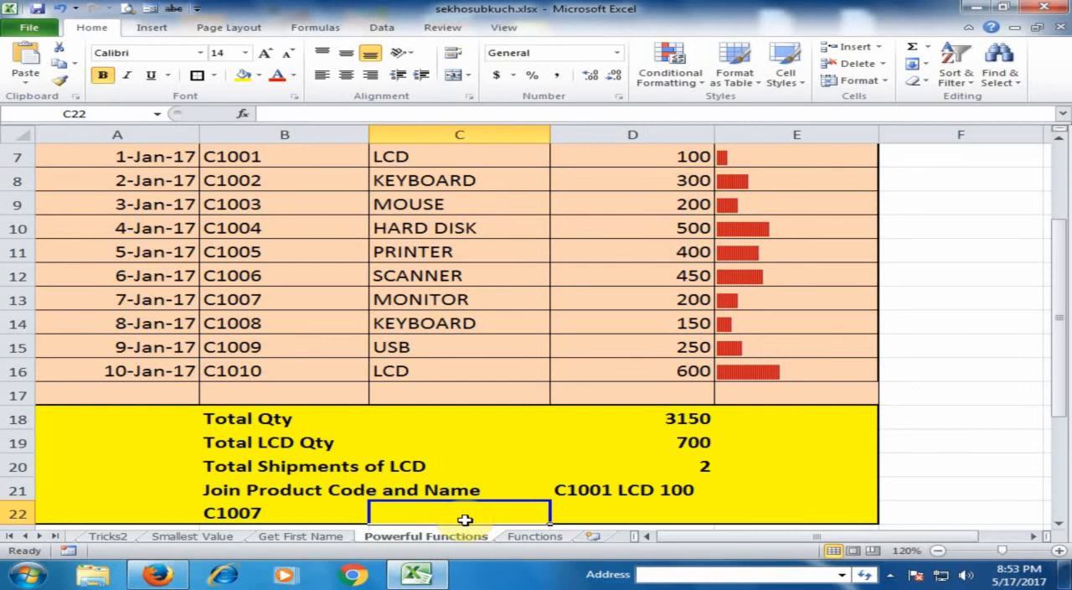
{"action": "left_click", "coordinate": [276, 513]}
{"action": "left_click", "coordinate": [461, 512]}
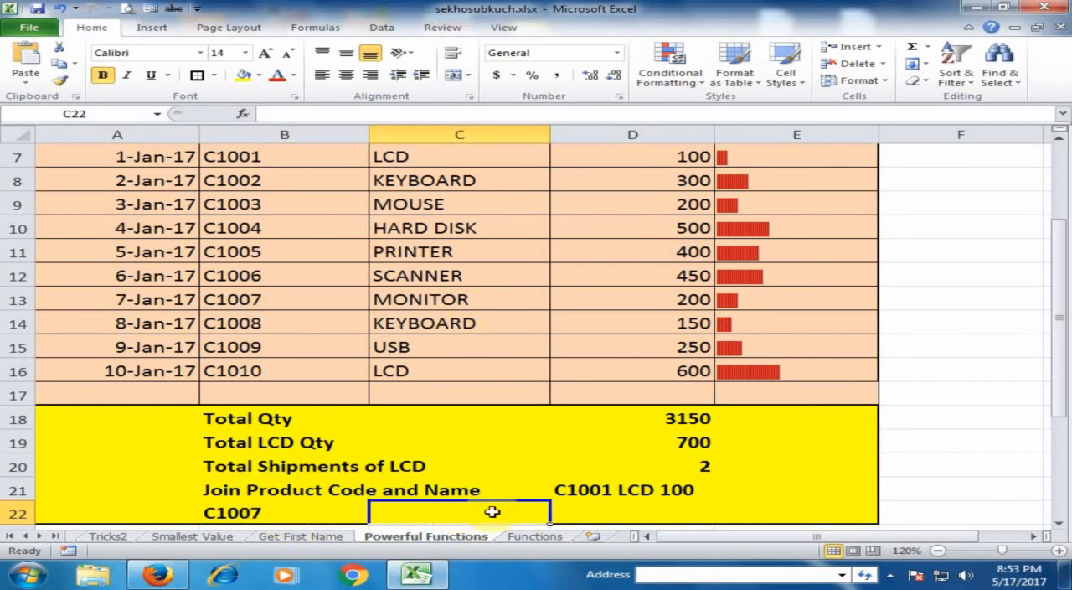
{"action": "left_click", "coordinate": [624, 514]}
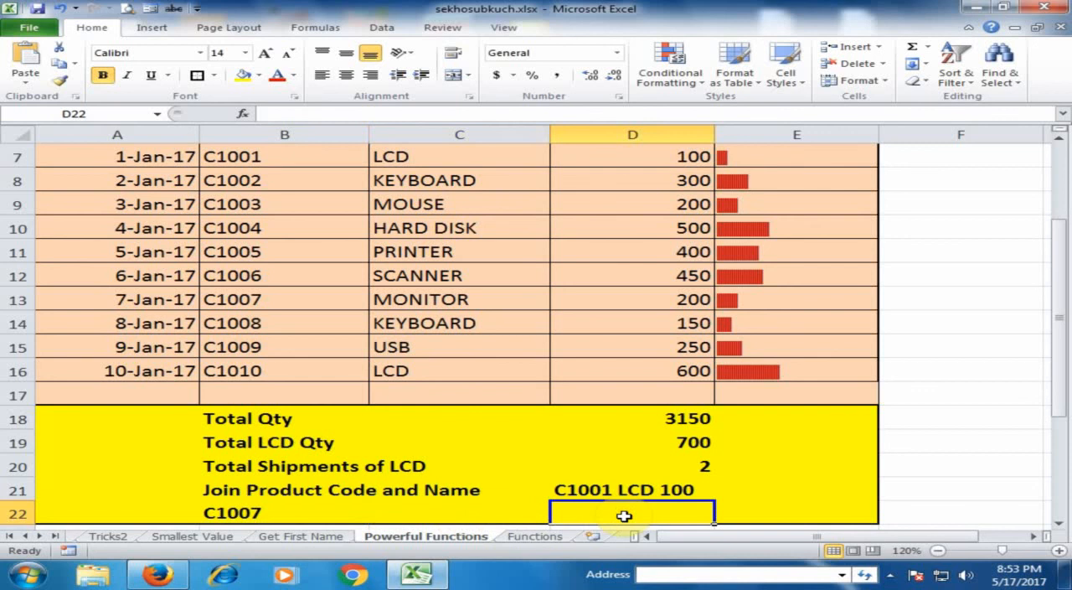
Step: Start a VLOOKUP formula in C22 with the product code cell as absolute lookup value $B$22
{"action": "left_click", "coordinate": [444, 513]}
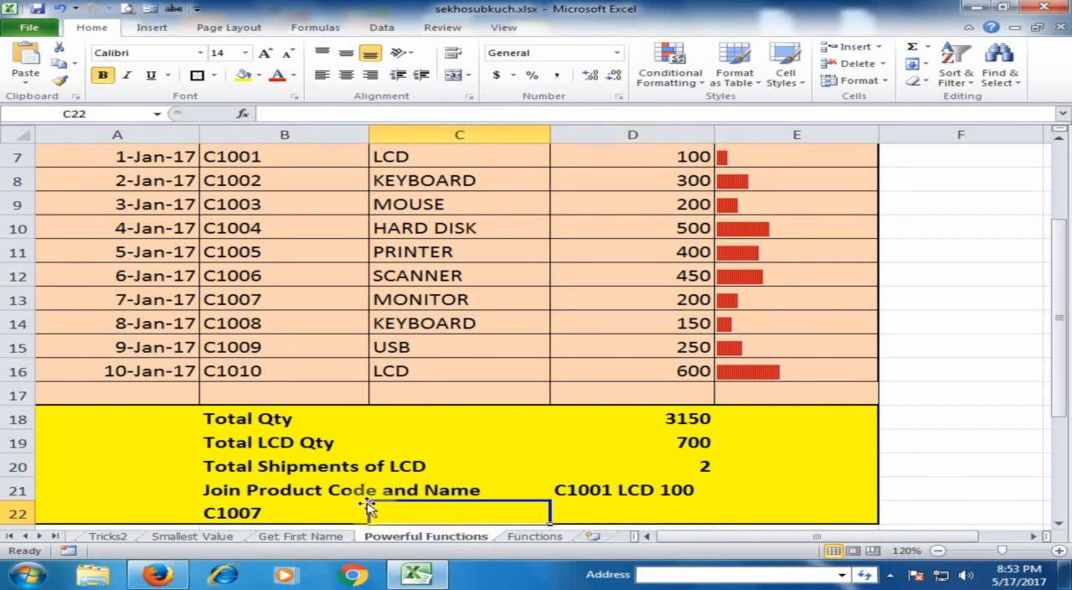
{"action": "type", "text": "="}
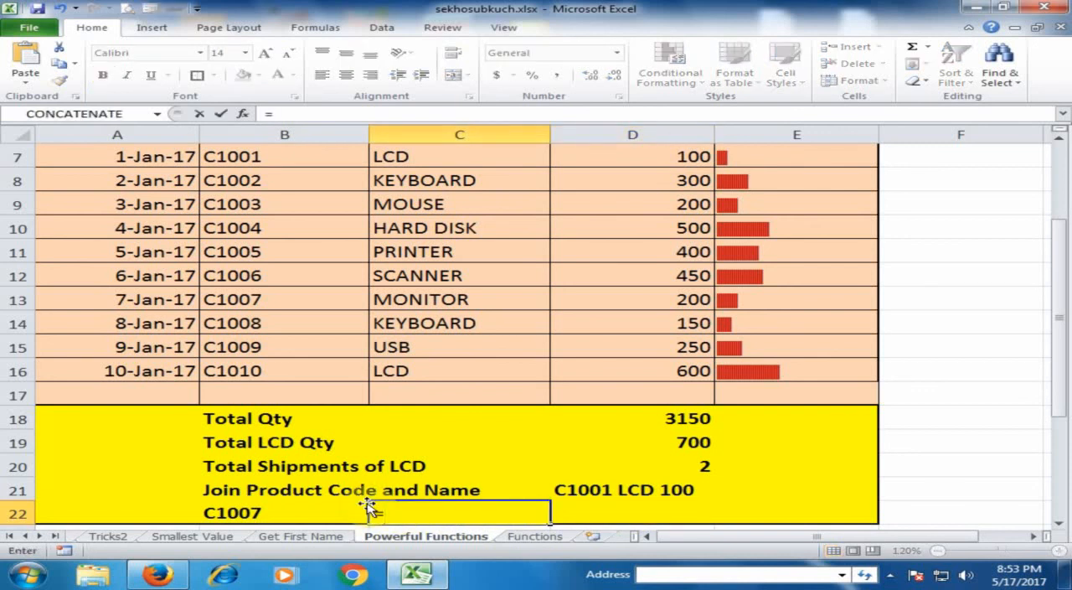
{"action": "type", "text": "vlo"}
{"action": "key", "text": "Tab"}
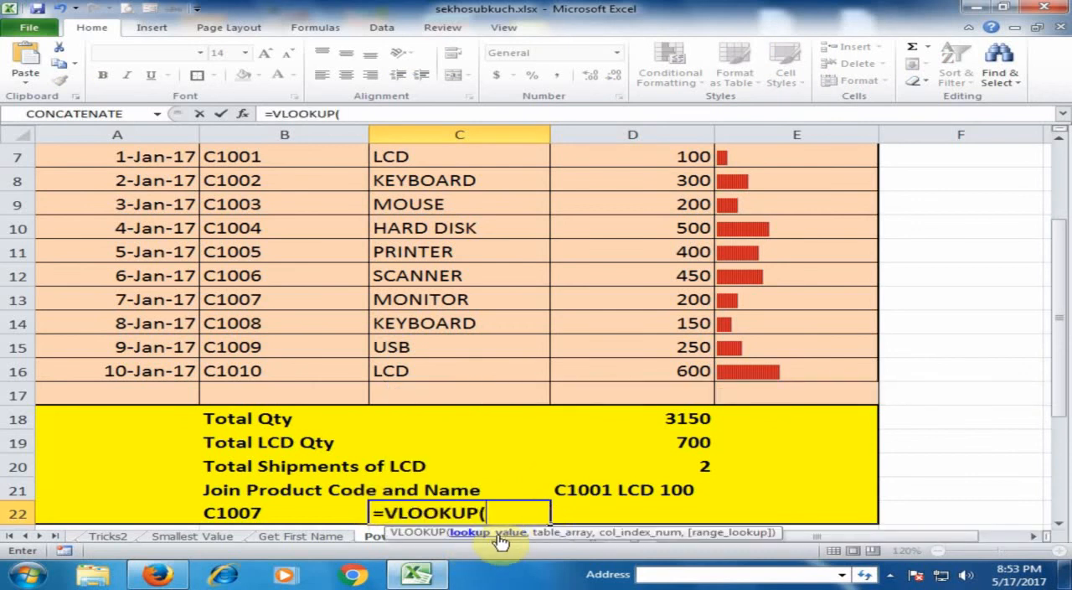
{"action": "left_click", "coordinate": [299, 519]}
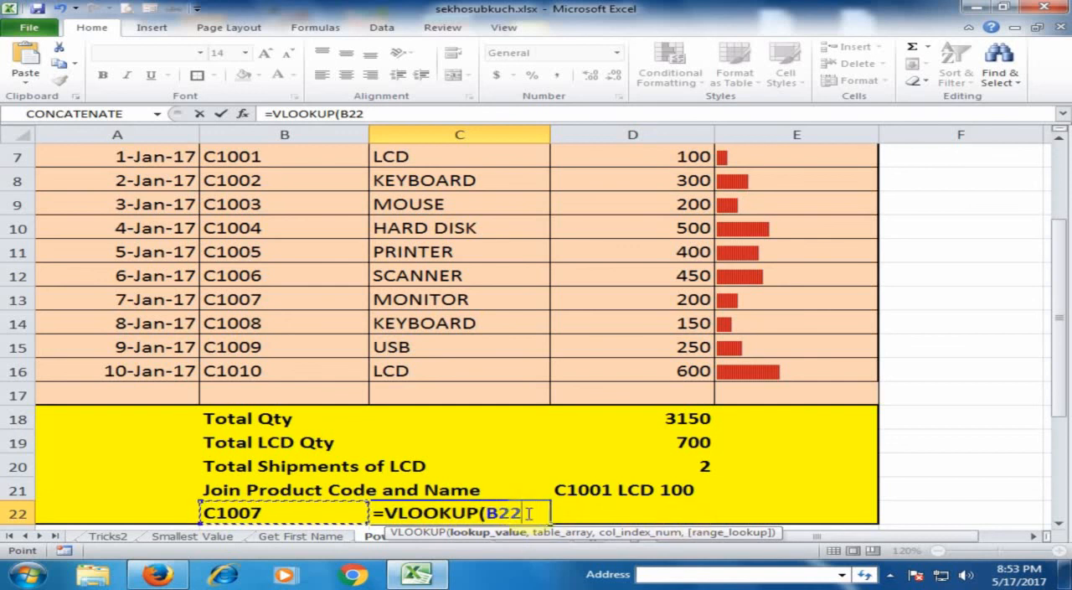
{"action": "key", "text": "F4"}
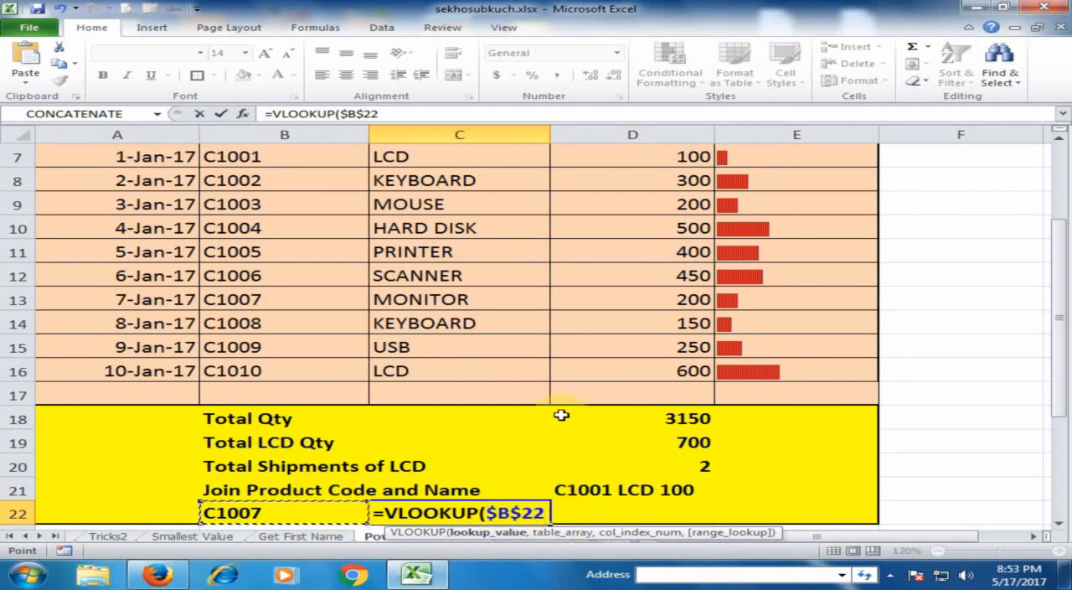
{"action": "type", "text": ","}
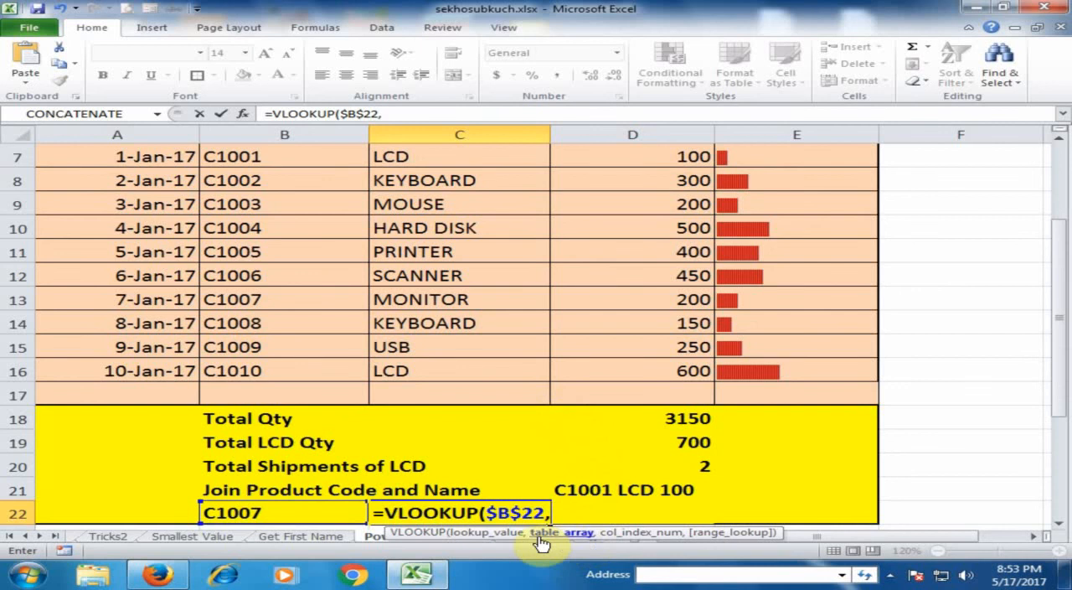
Step: Set the VLOOKUP table array to the product codes, names and quantities as the absolute range $B$7:$D$16
{"action": "scroll", "coordinate": [641, 366], "scroll_direction": "up", "scroll_amount": 1}
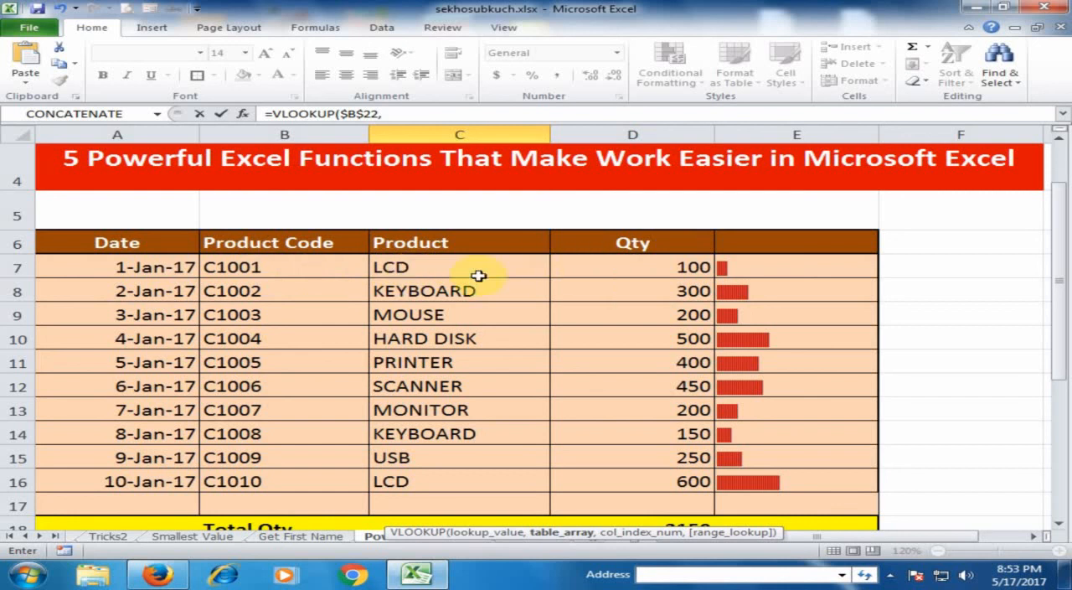
{"action": "left_click_drag", "start_coordinate": [292, 268], "coordinate": [612, 473]}
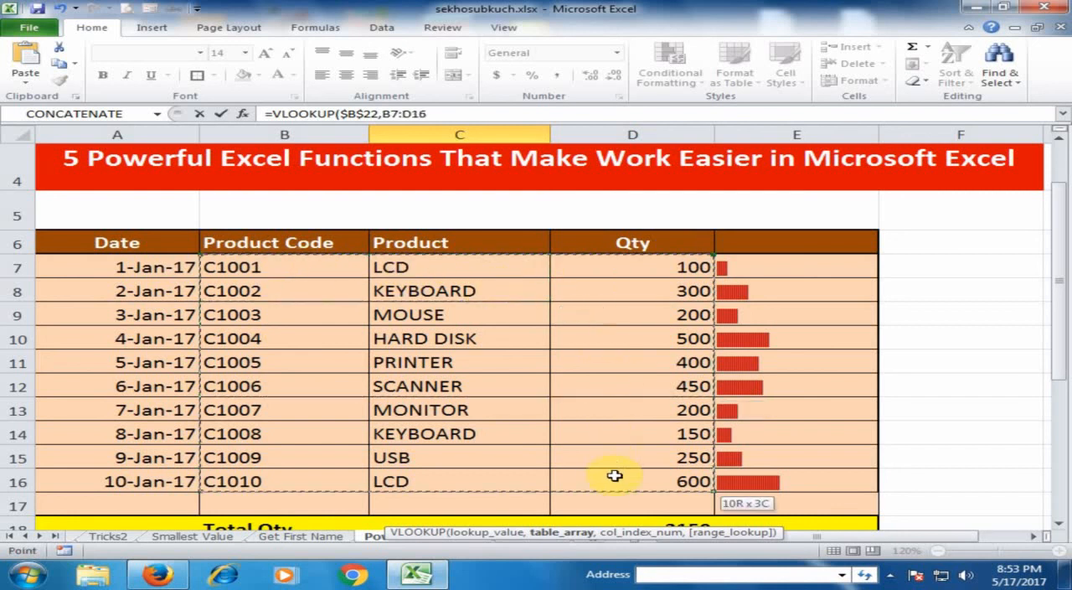
{"action": "scroll", "coordinate": [608, 407], "scroll_direction": "down", "scroll_amount": 3}
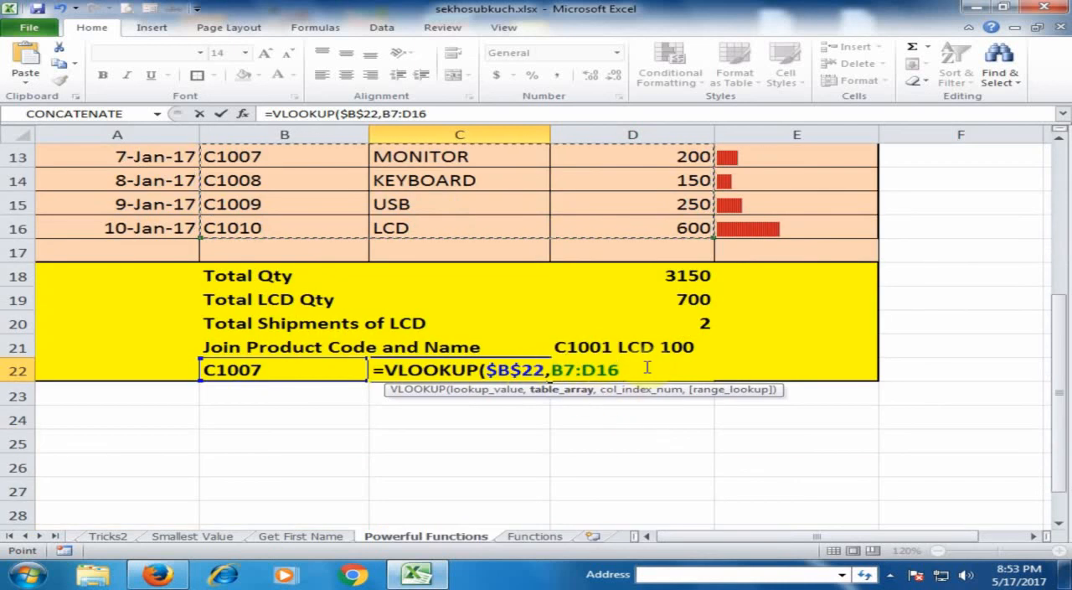
{"action": "key", "text": "F4"}
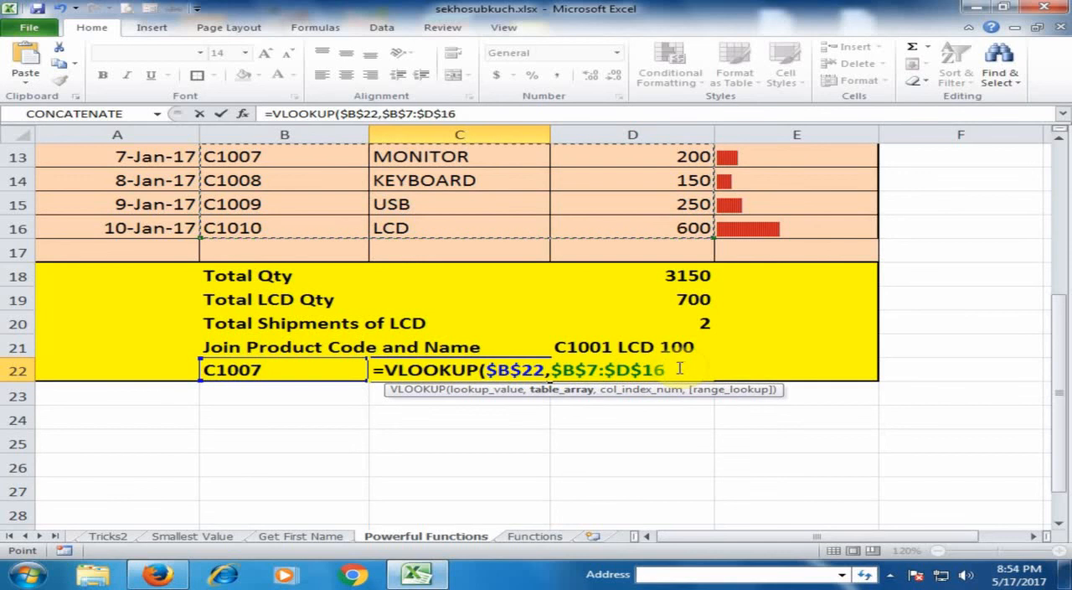
{"action": "type", "text": ","}
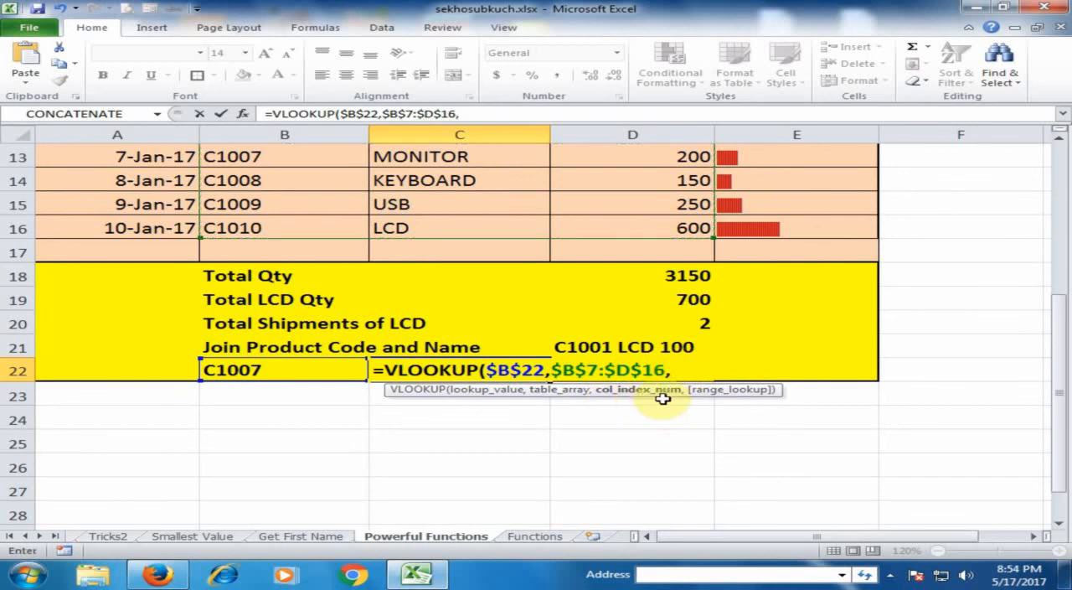
Step: Complete the C22 formula with column index 2 and exact match, making it =VLOOKUP($B$22,$B$7:$D$16,2,FALSE)
{"action": "scroll", "coordinate": [503, 337], "scroll_direction": "up", "scroll_amount": 1}
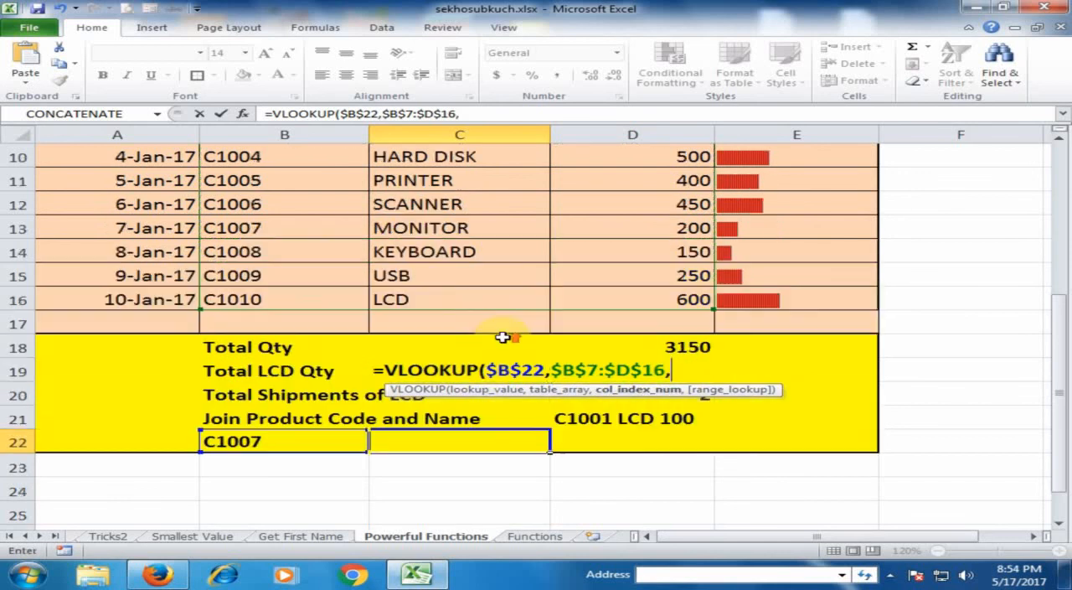
{"action": "scroll", "coordinate": [354, 223], "scroll_direction": "up", "scroll_amount": 2}
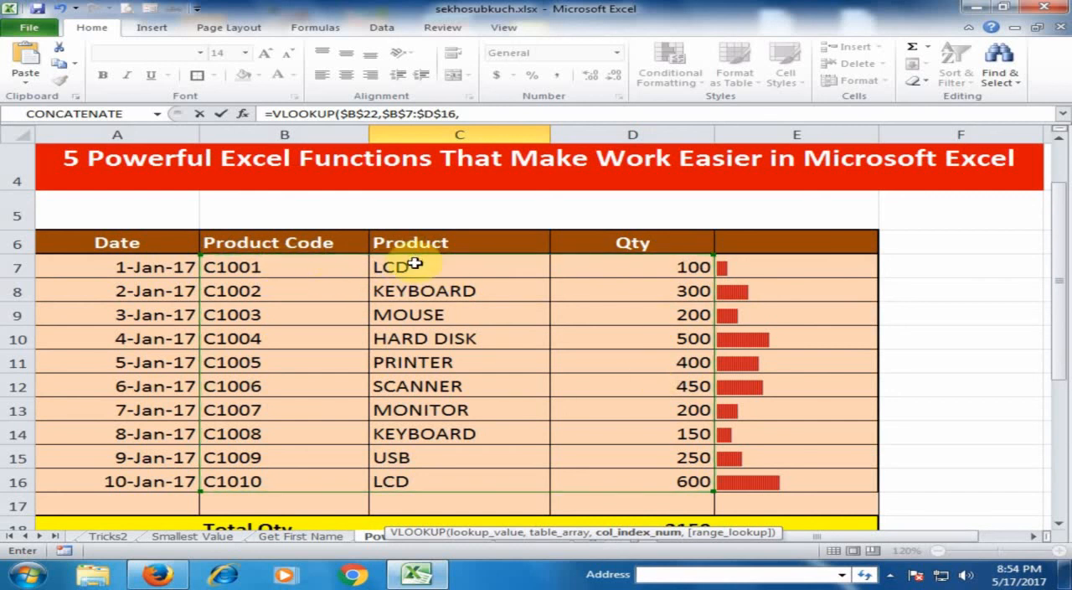
{"action": "scroll", "coordinate": [544, 279], "scroll_direction": "down", "scroll_amount": 3}
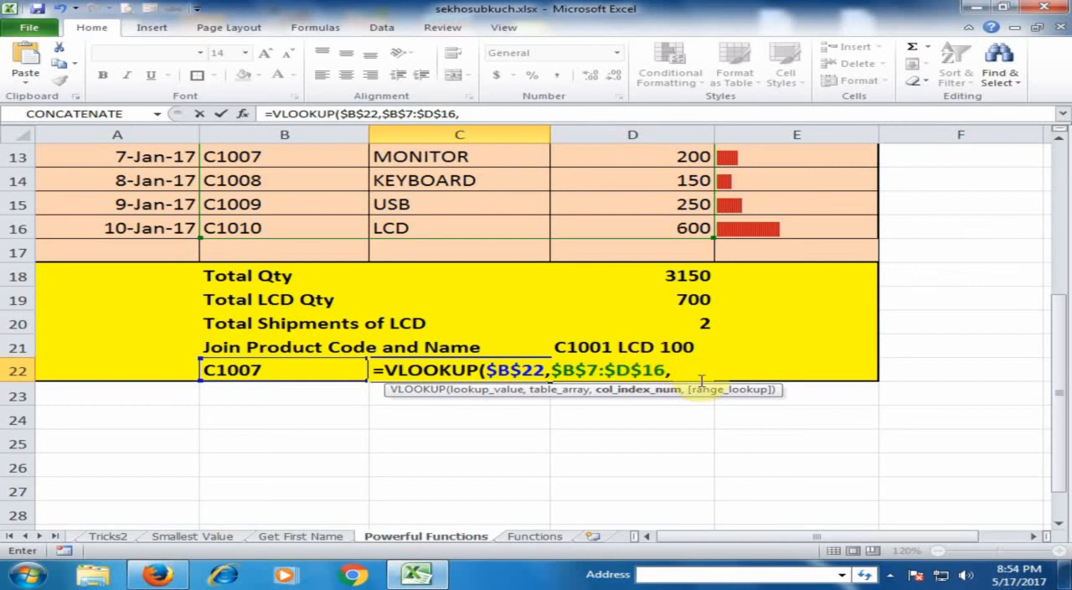
{"action": "type", "text": "2"}
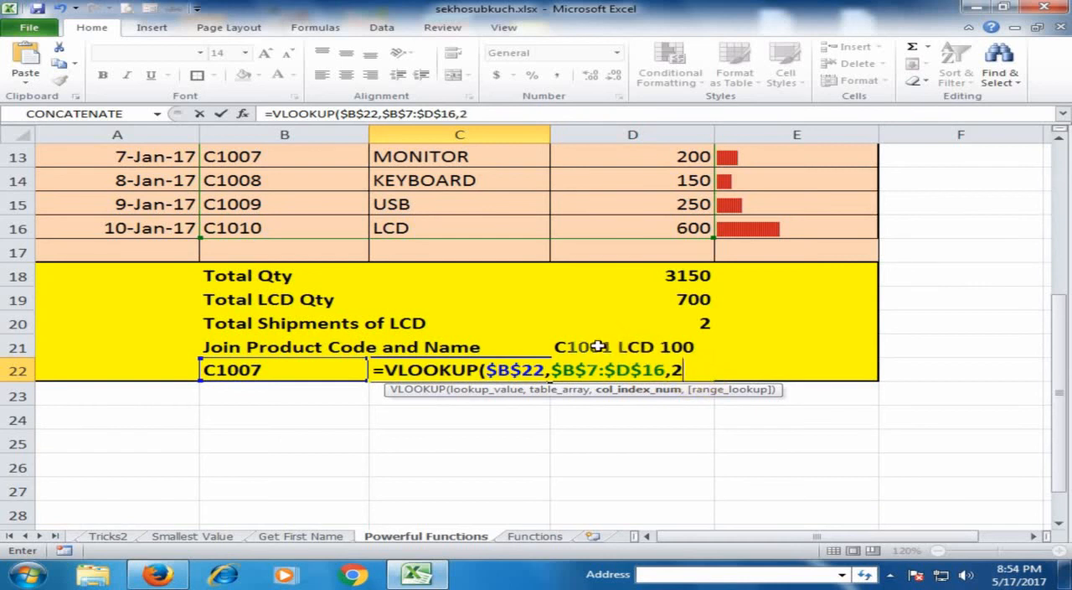
{"action": "type", "text": ","}
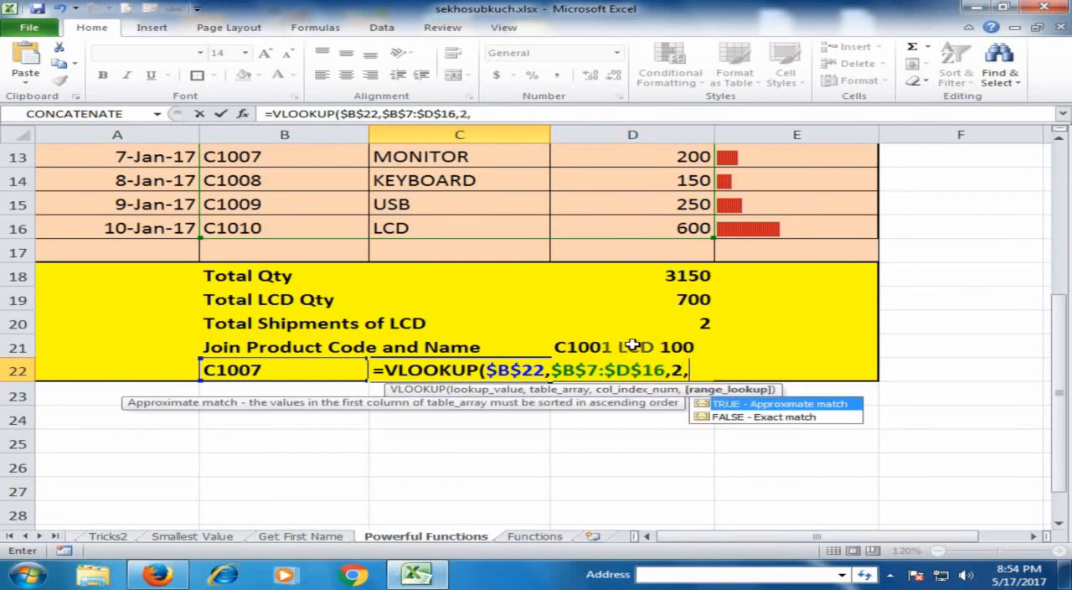
{"action": "double_click", "coordinate": [741, 417]}
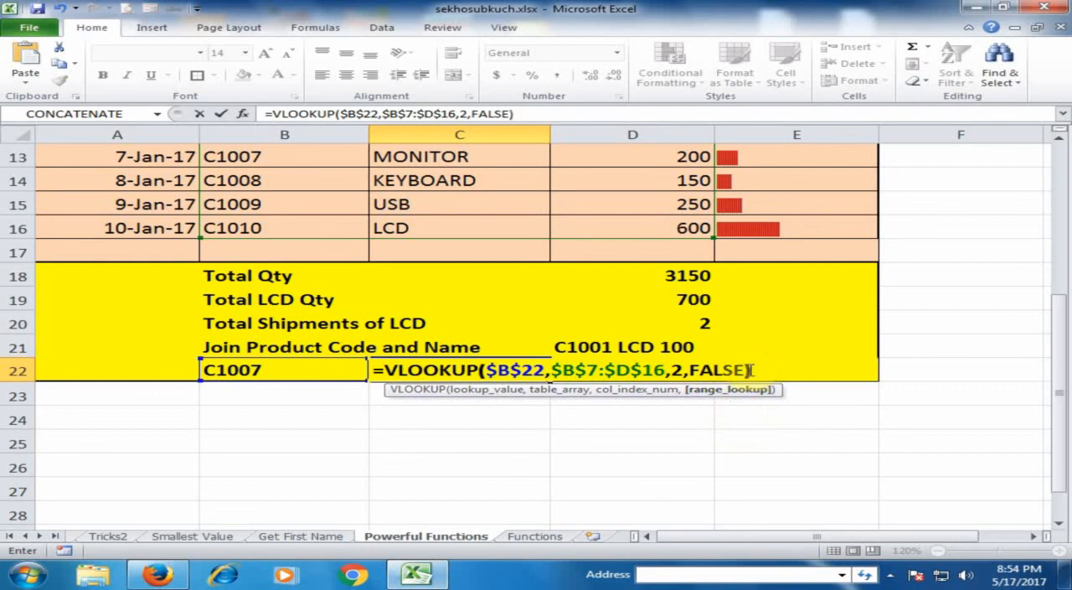
{"action": "key", "text": "Return"}
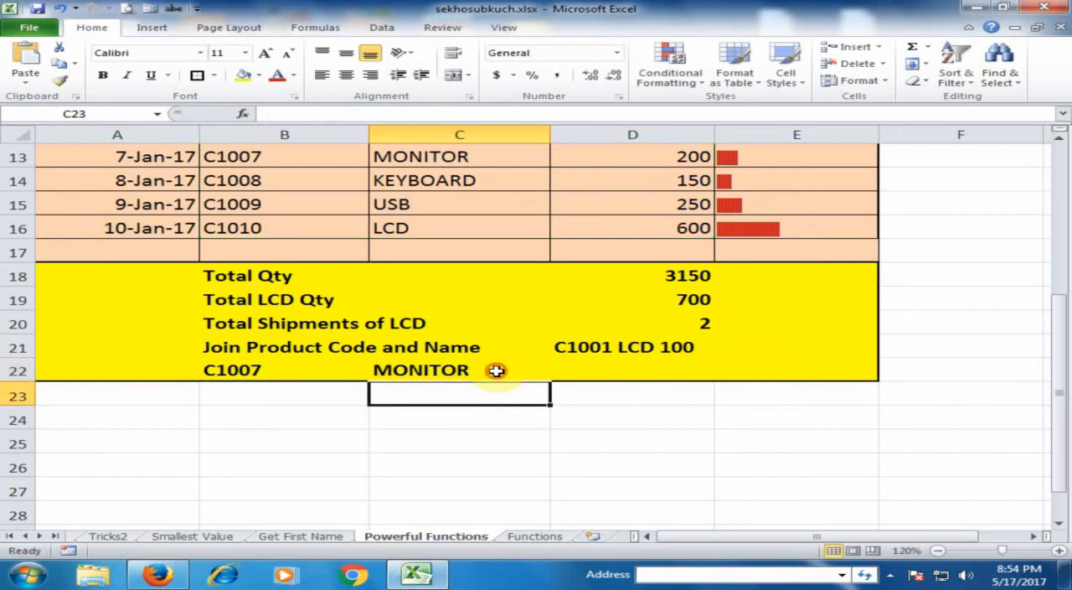
Step: Check the product name returned in C22 and the code in B22 against the product table
{"action": "left_click", "coordinate": [469, 370]}
{"action": "left_click", "coordinate": [263, 363]}
{"action": "scroll", "coordinate": [382, 352], "scroll_direction": "up", "scroll_amount": 1}
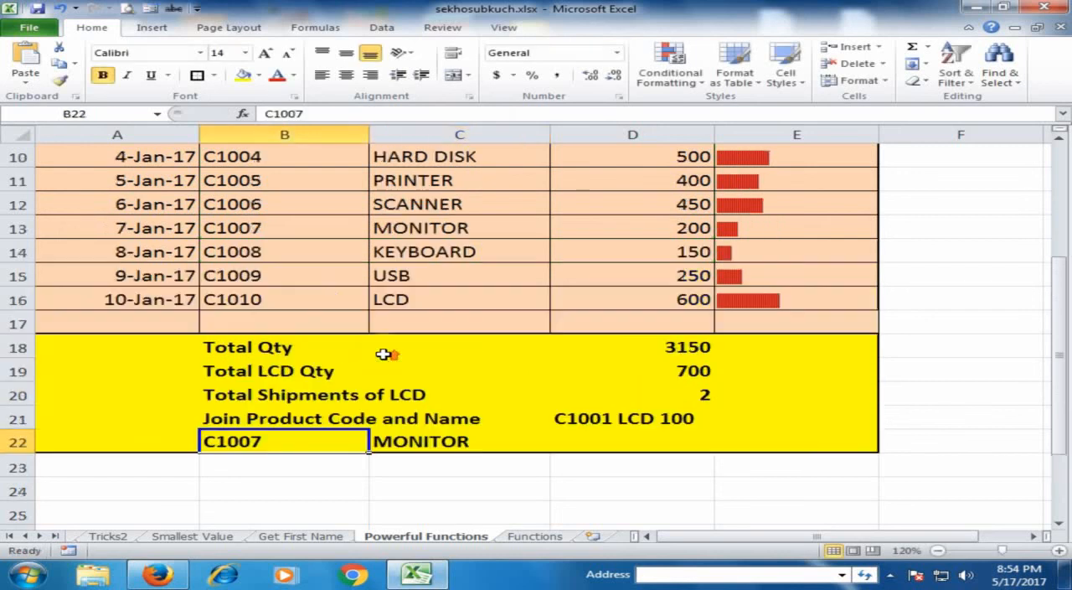
Step: Copy the VLOOKUP formula from C22 into the adjacent quantity cell D22
{"action": "left_click", "coordinate": [263, 228]}
{"action": "left_click", "coordinate": [452, 228]}
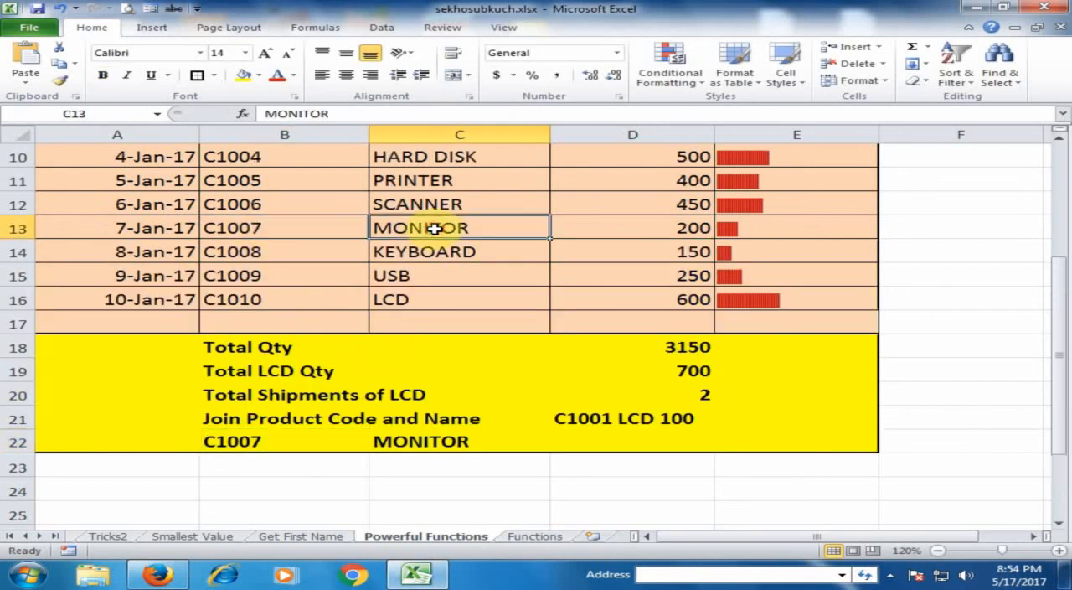
{"action": "left_click", "coordinate": [453, 440]}
{"action": "left_click_drag", "start_coordinate": [553, 453], "coordinate": [646, 439]}
{"action": "left_click", "coordinate": [618, 439]}
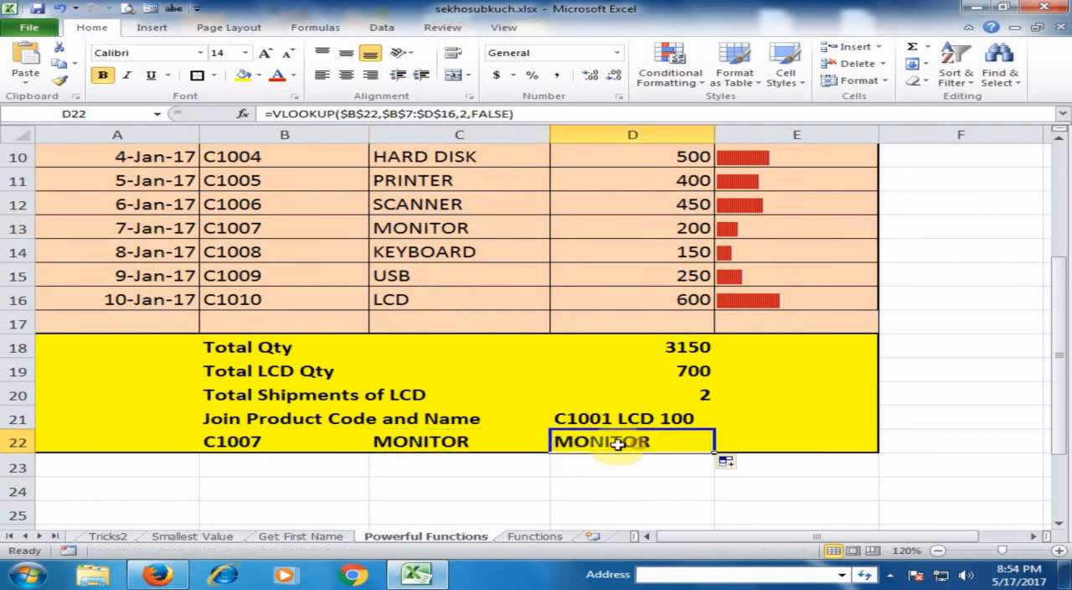
Step: Set the column index of the VLOOKUP in D22 to 3 so it looks up the product's quantity
{"action": "double_click", "coordinate": [633, 442]}
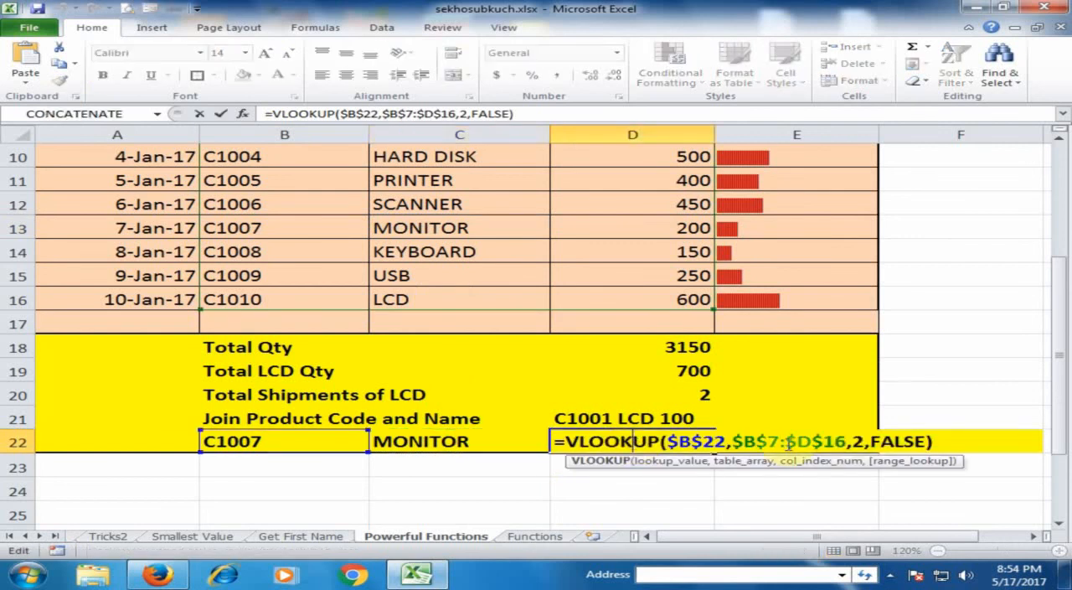
{"action": "double_click", "coordinate": [856, 442]}
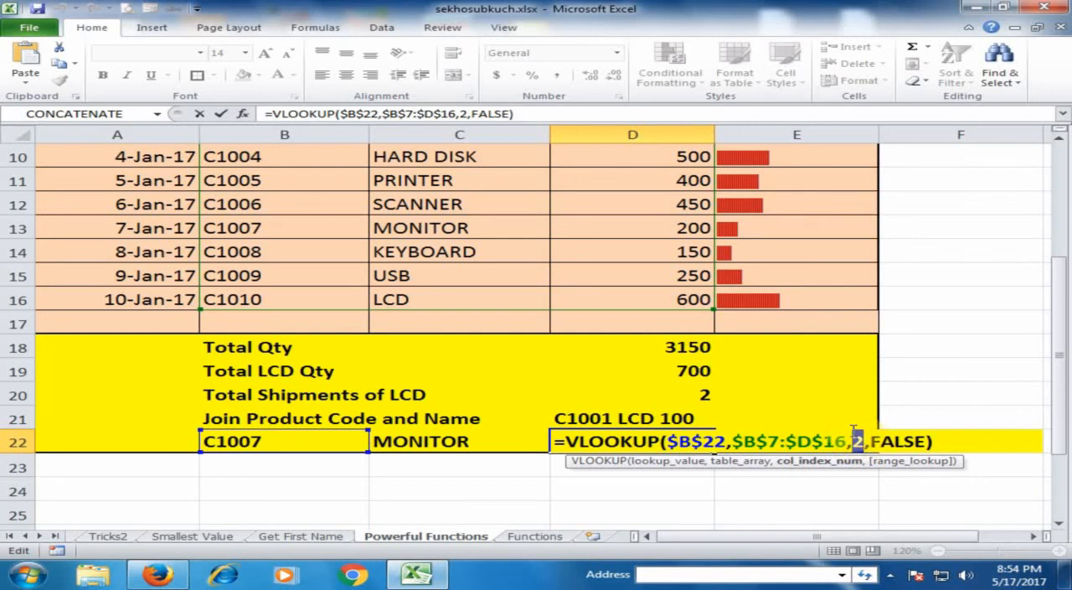
{"action": "key", "text": "Return"}
{"action": "left_click", "coordinate": [637, 446]}
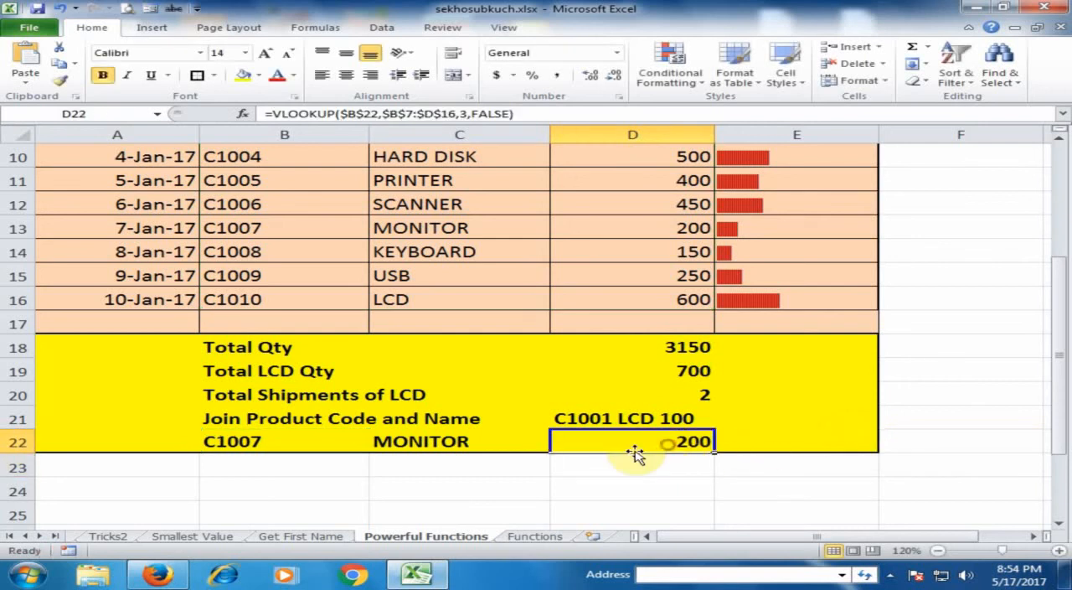
Step: Change the lookup product code in B22 to C1008
{"action": "left_click", "coordinate": [247, 435]}
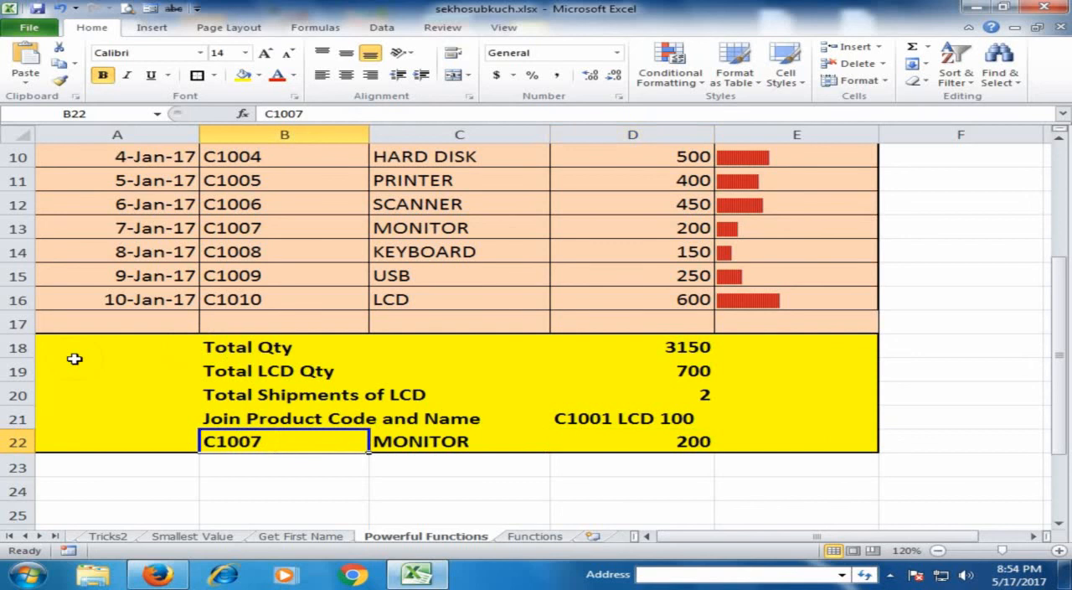
{"action": "key", "text": "F2"}
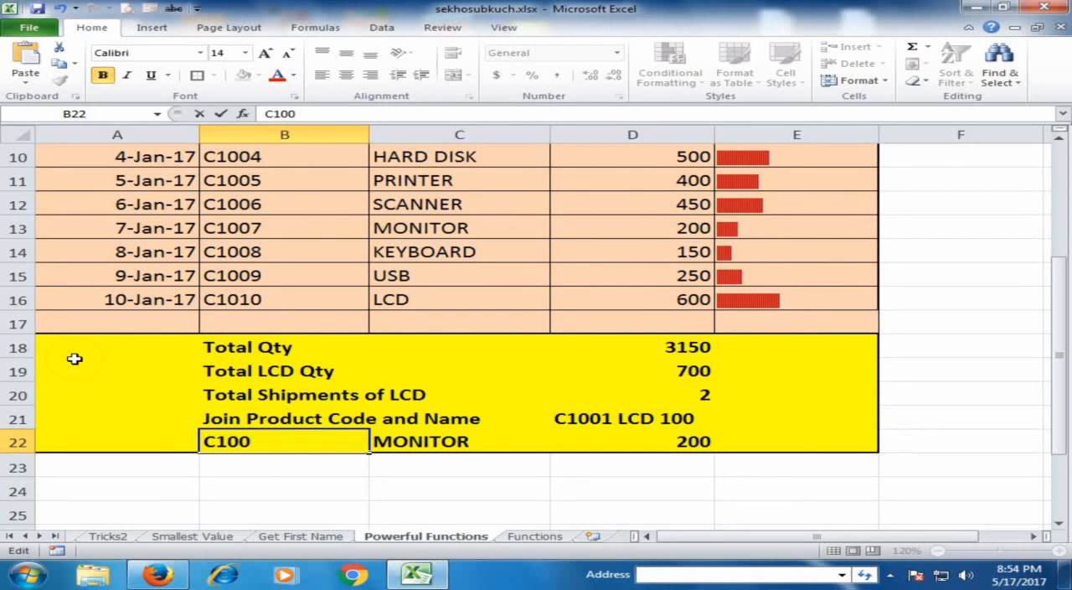
{"action": "type", "text": "8"}
{"action": "key", "text": "Return"}
{"action": "key", "text": "Up"}
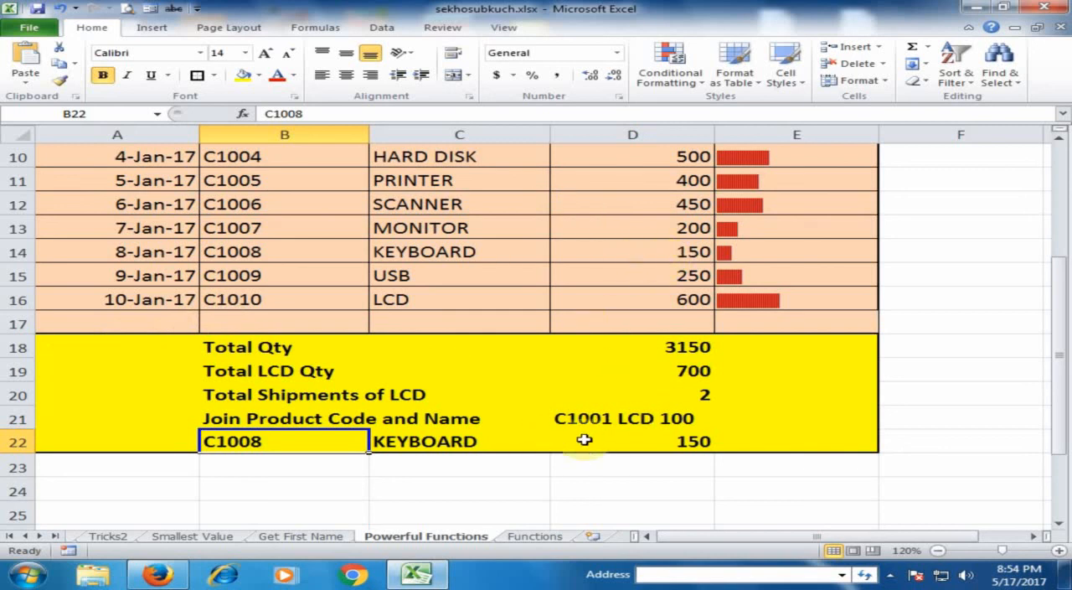
Step: Check the VLOOKUP results for the product name in C22 and quantity in D22, and open the Functions sheet
{"action": "left_click", "coordinate": [418, 438]}
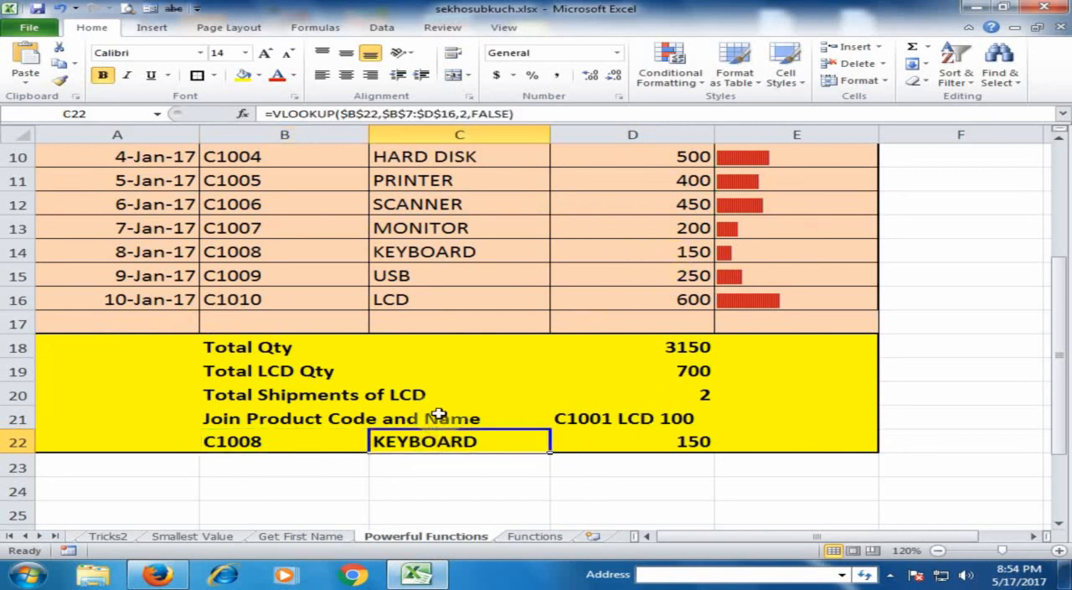
{"action": "left_click", "coordinate": [601, 437]}
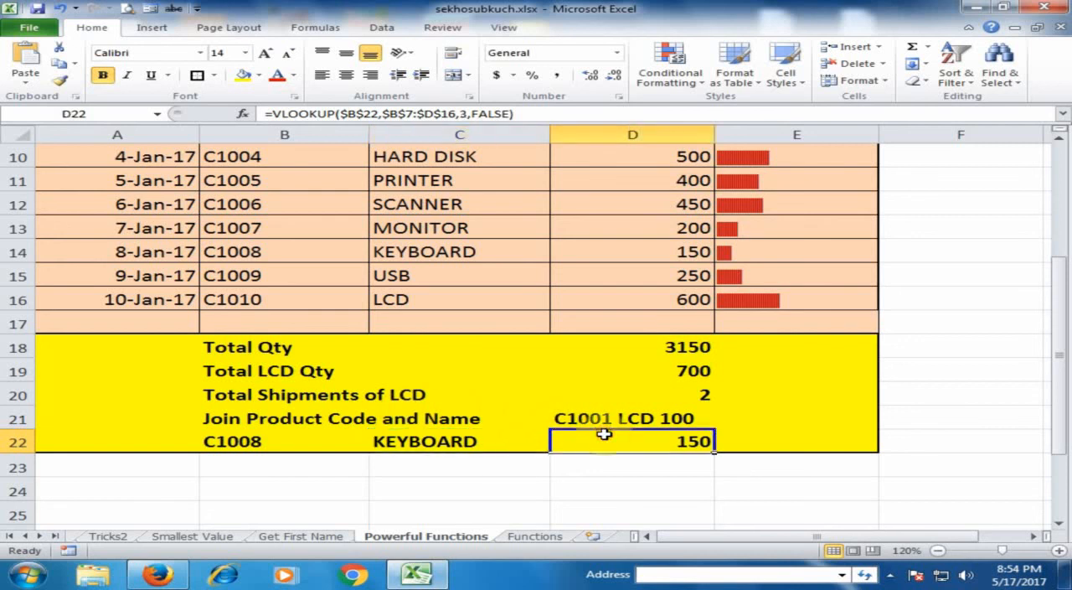
{"action": "left_click", "coordinate": [534, 536]}
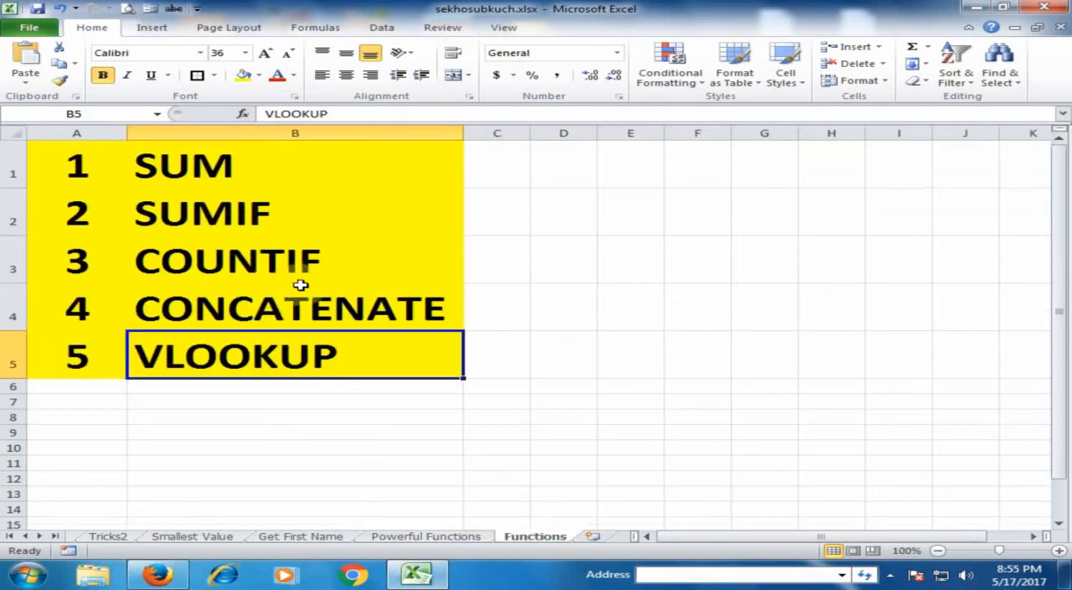